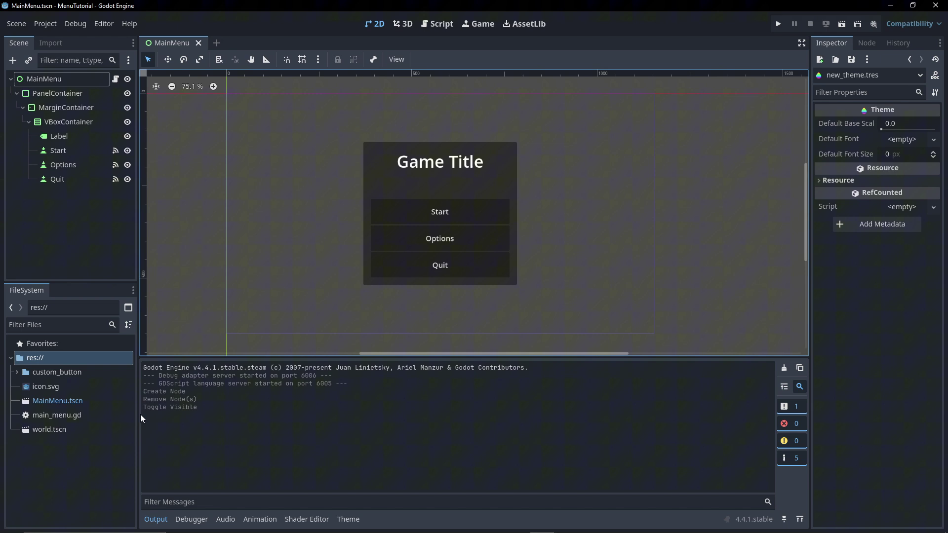
Create a new Theme resource in the project root folder and save it as MainTheme.
right_click(90, 460)
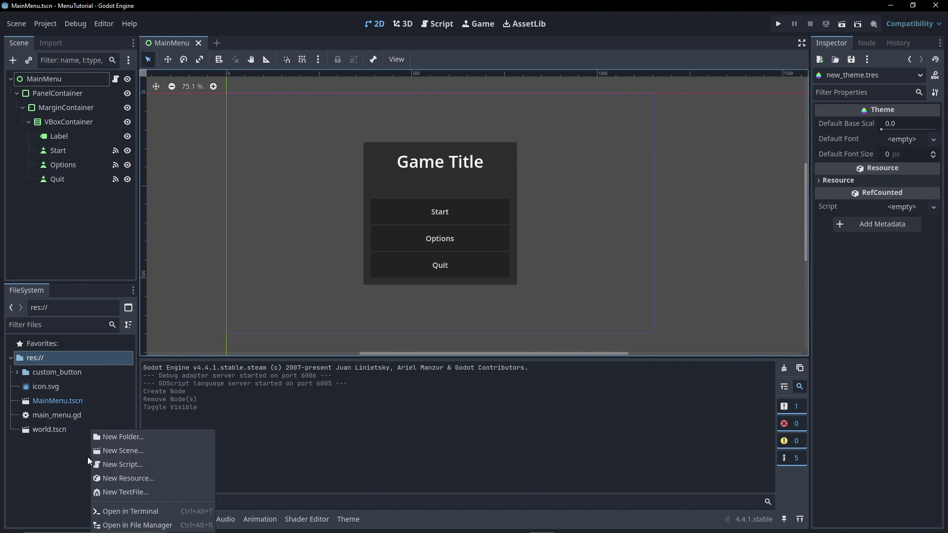
left_click(110, 478)
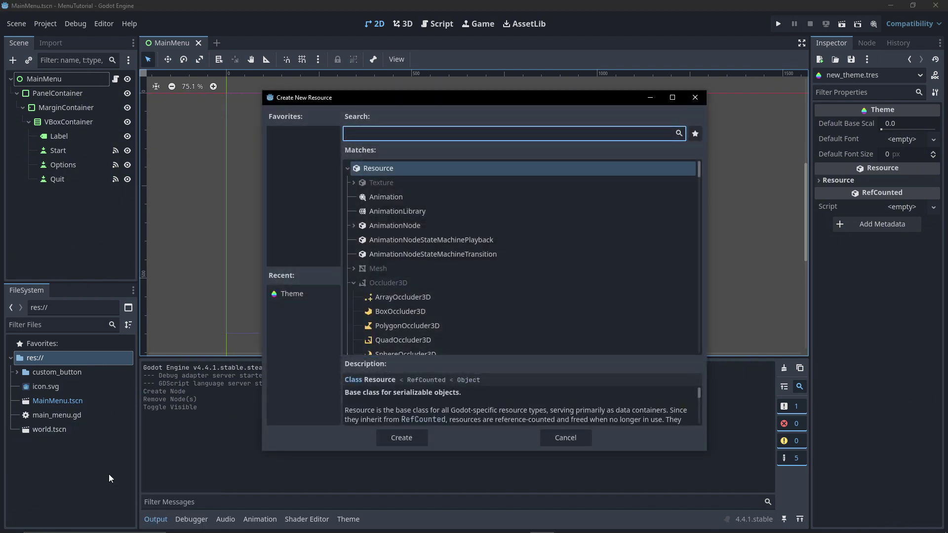
type("theme")
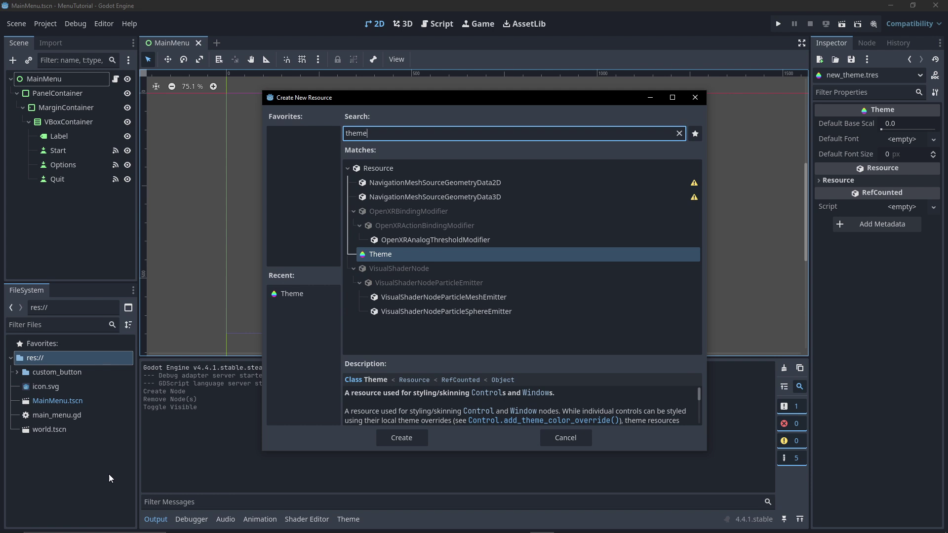
key("Return")
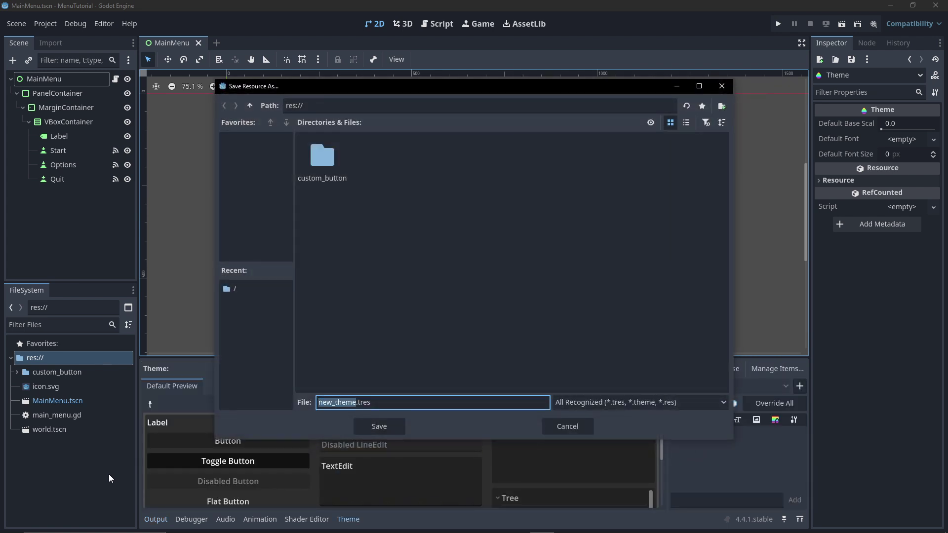
type("MainTheme")
key("Return")
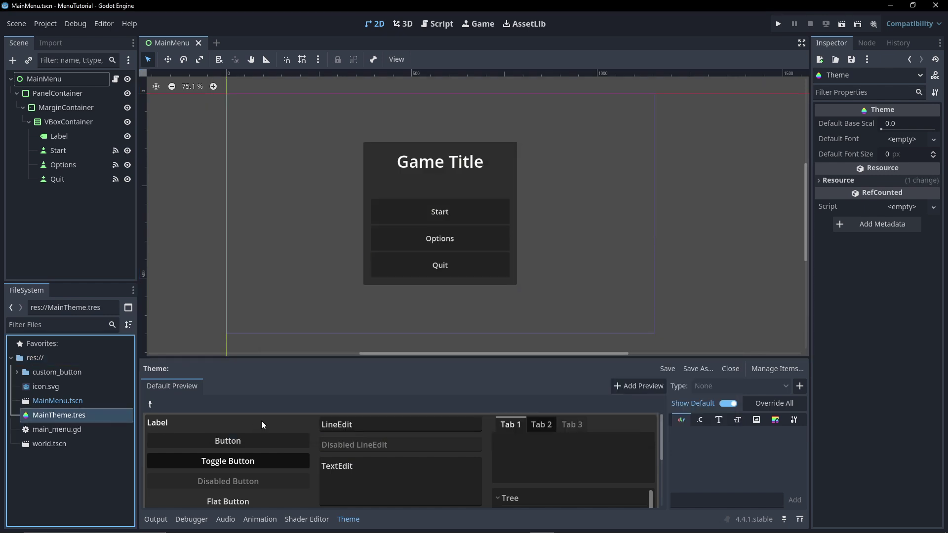
Enlarge the theme editor to view its control preview, and look at the Start button's theme overrides.
left_click_drag(302, 358, 309, 295)
scroll(388, 422, "down", 2)
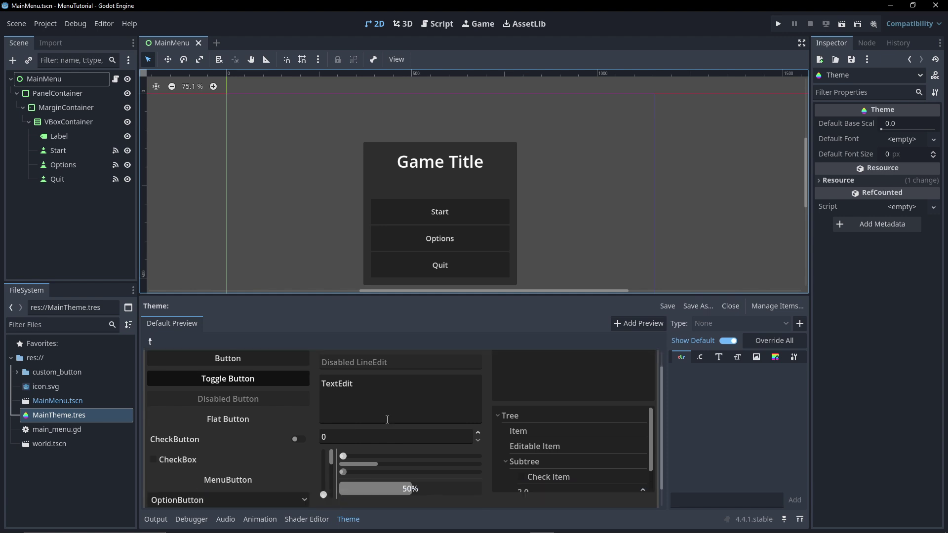
scroll(346, 417, "up", 2)
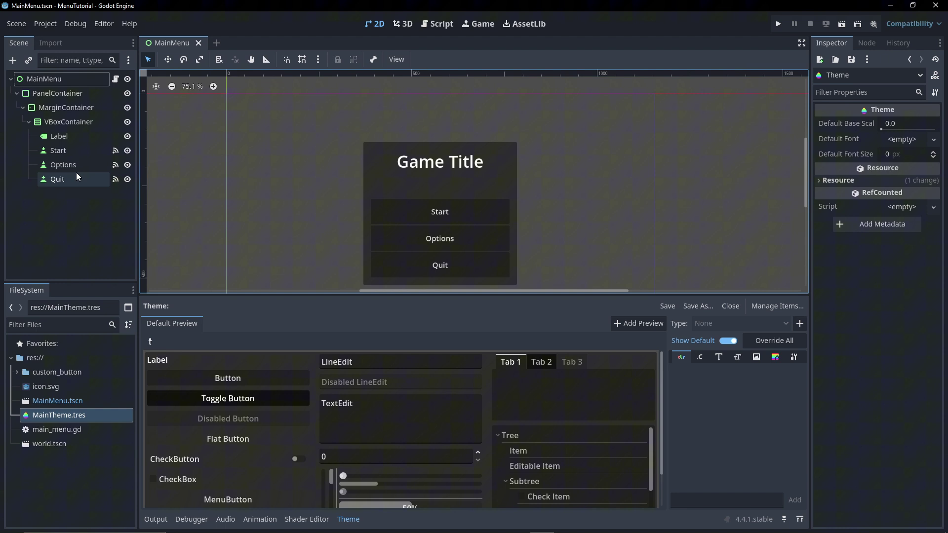
left_click(72, 151)
scroll(864, 259, "down", 10)
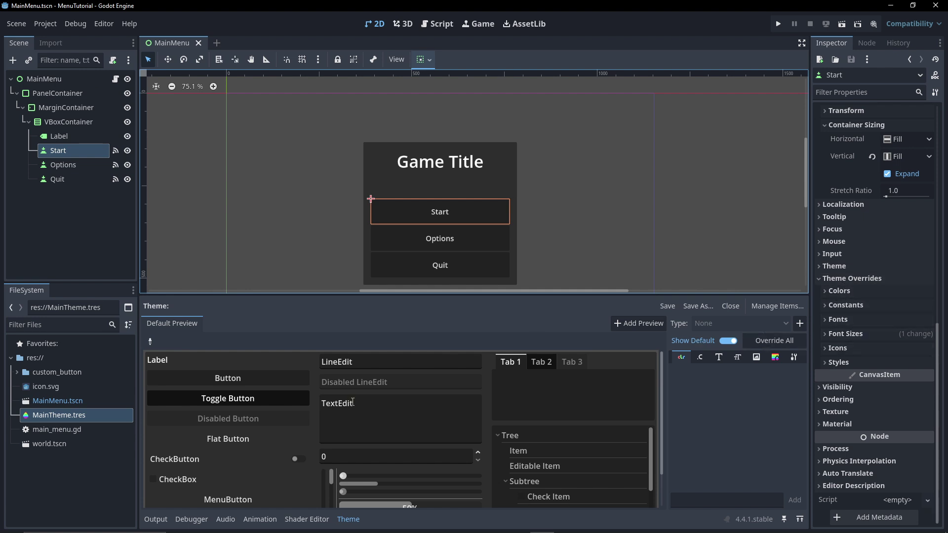
Pick the Button control in the theme preview to open the Button type for editing.
scroll(390, 469, "down", 2)
scroll(389, 469, "up", 2)
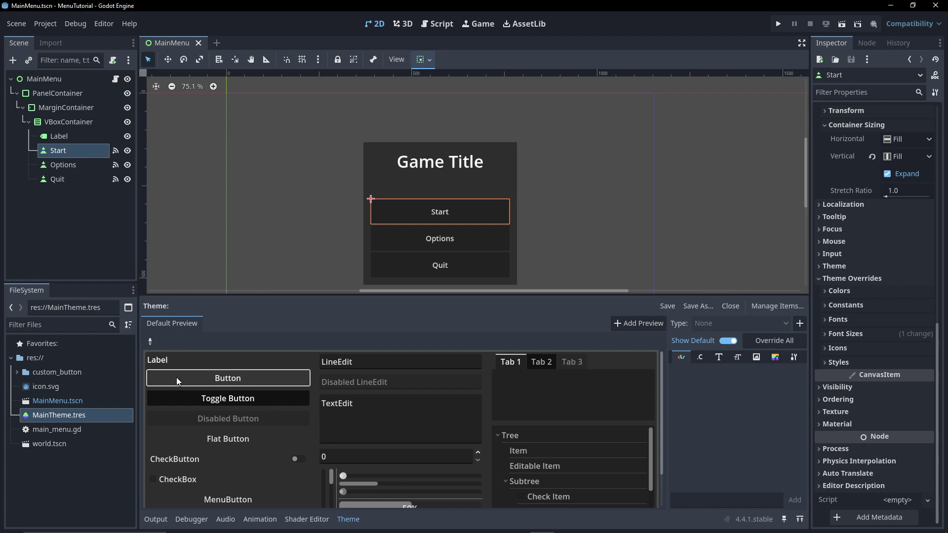
left_click(151, 341)
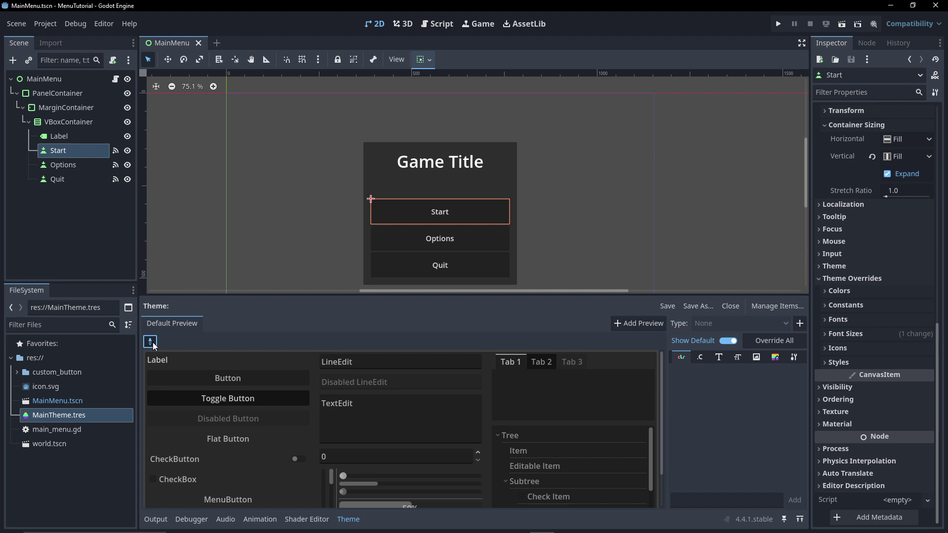
left_click(182, 375)
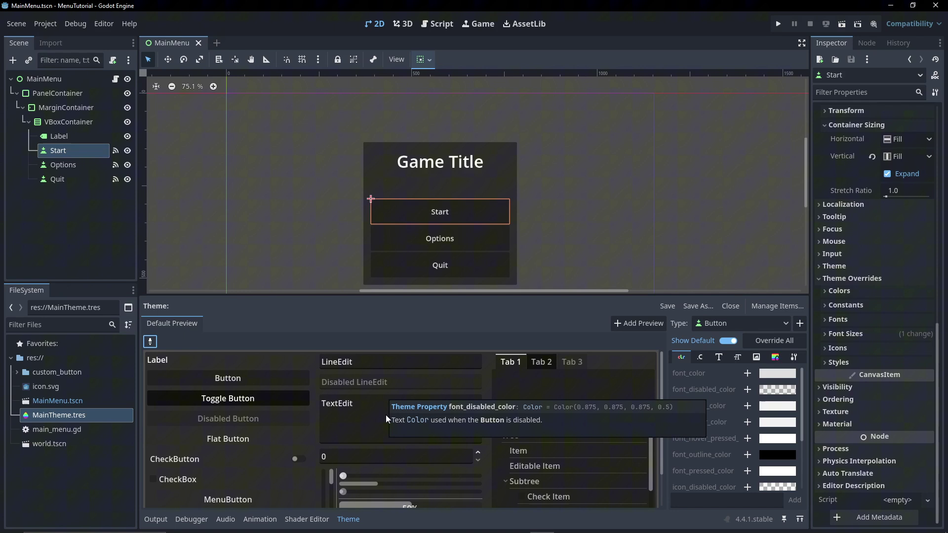
Place the normal, hover and disabled textures from the custom_button folder as sprites beside the menu to examine them.
left_click(16, 372)
left_click_drag(52, 416, 588, 227)
left_click(623, 245)
scroll(609, 246, "up", 4)
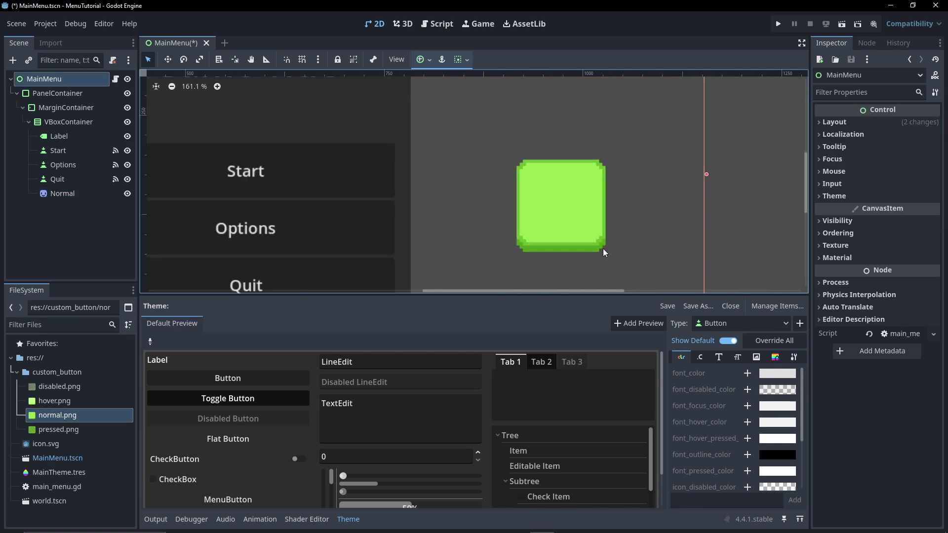
left_click(581, 237)
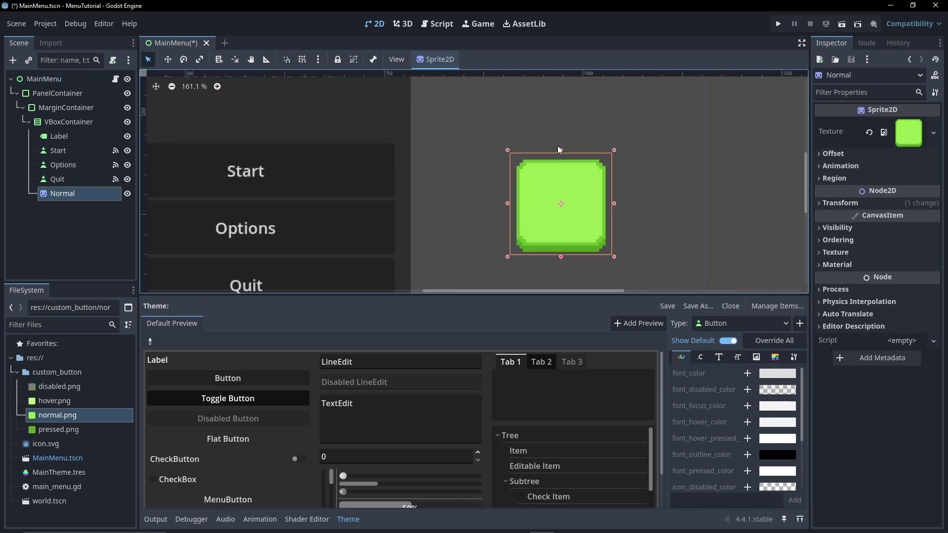
scroll(567, 214, "down", 2)
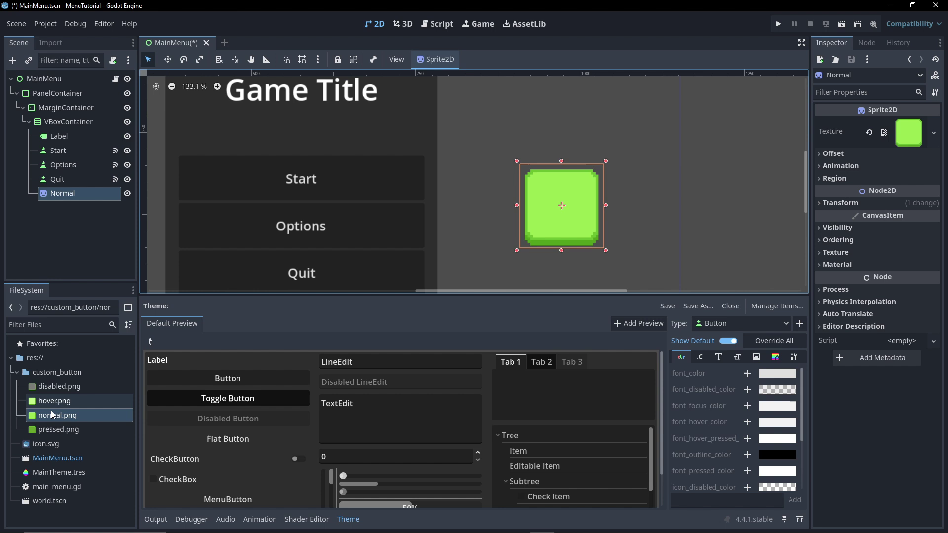
left_click_drag(55, 401, 653, 207)
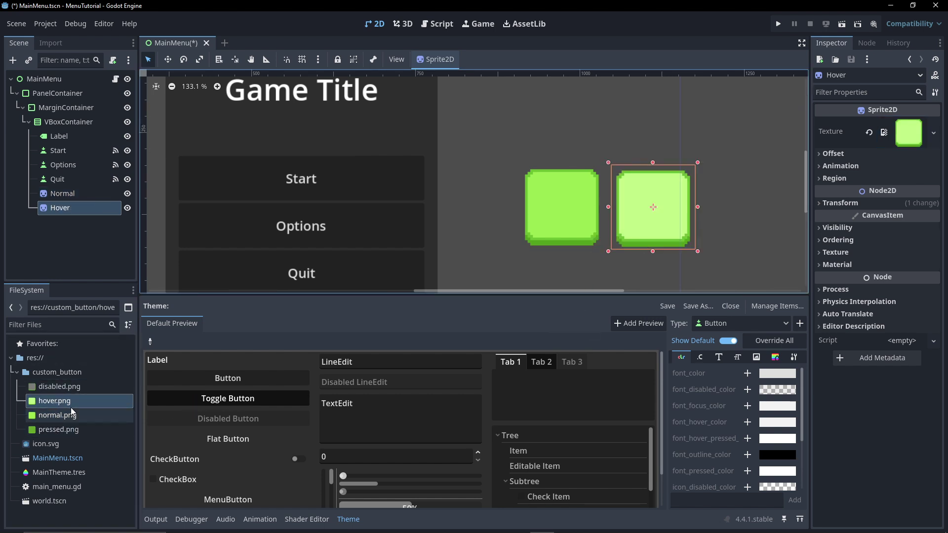
left_click_drag(66, 389, 567, 110)
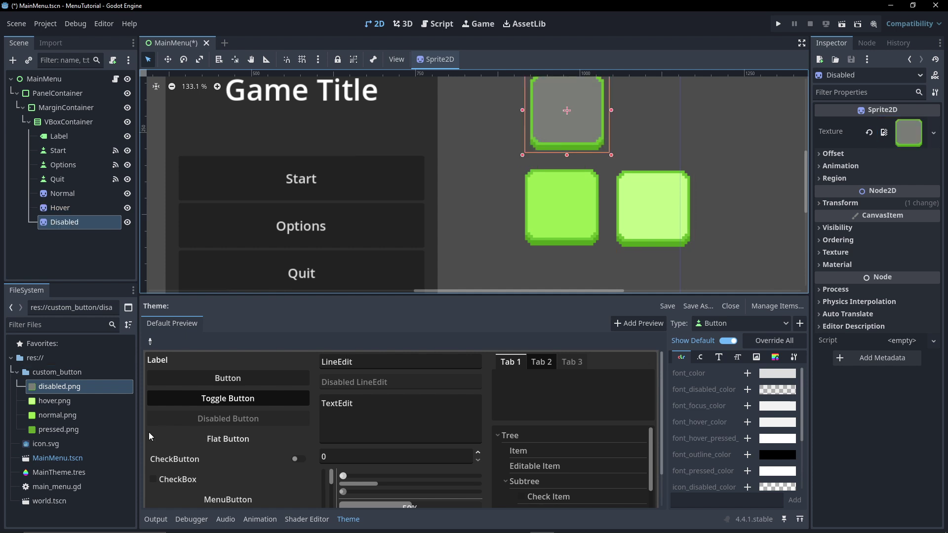
left_click(57, 429)
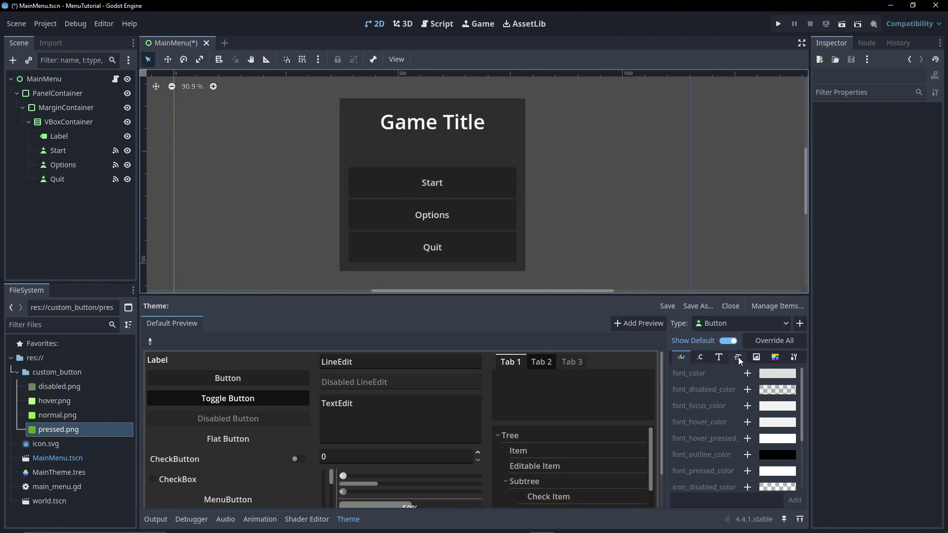
Override the Button type's normal style with a new StyleBoxTexture and assign normal.png as its texture.
left_click(776, 357)
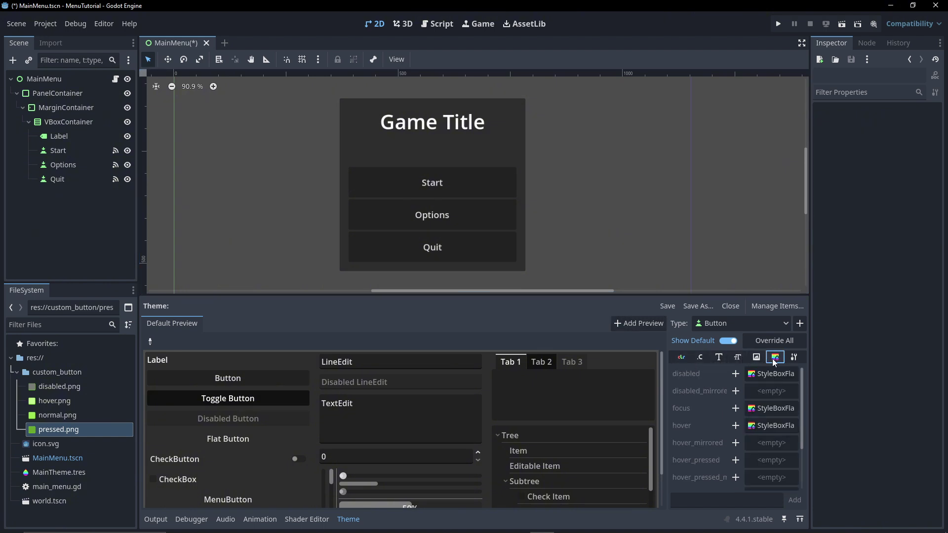
scroll(718, 390, "down", 3)
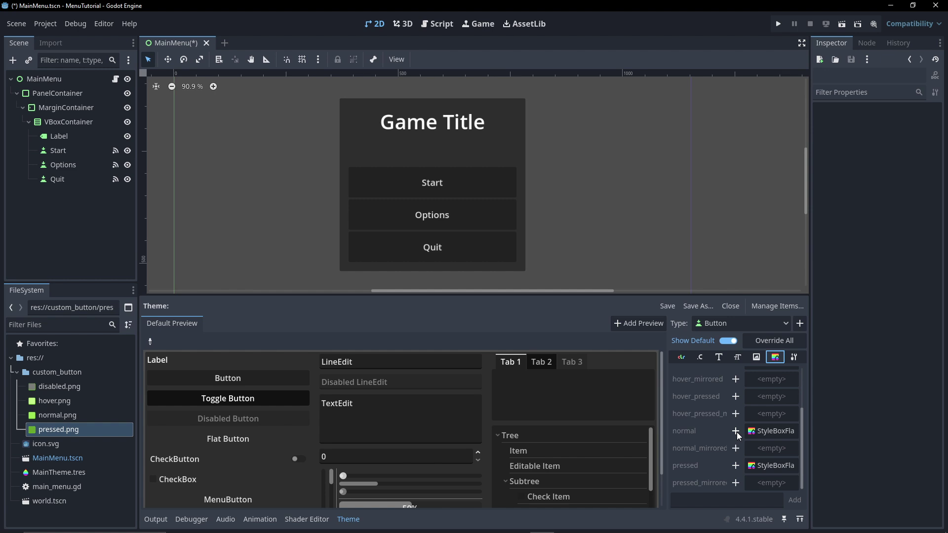
left_click(735, 432)
left_click(776, 434)
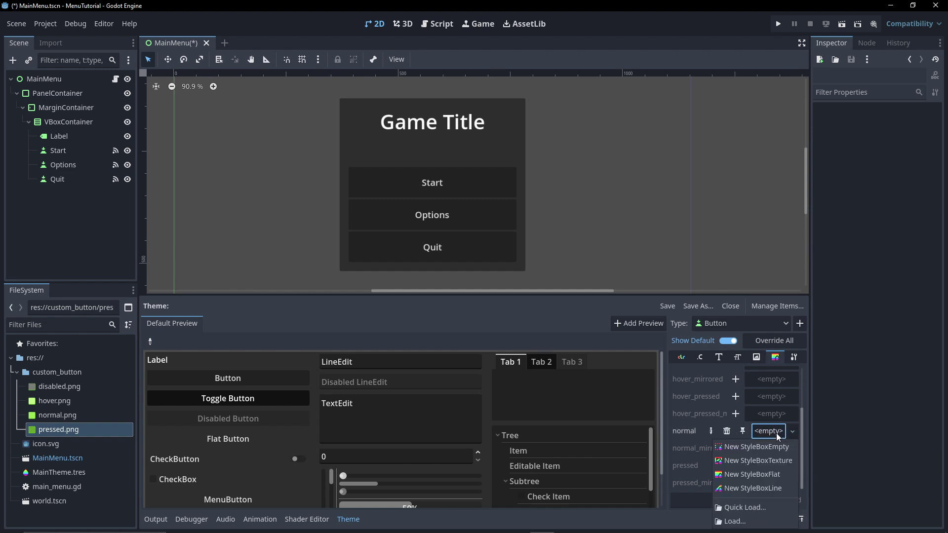
left_click(747, 460)
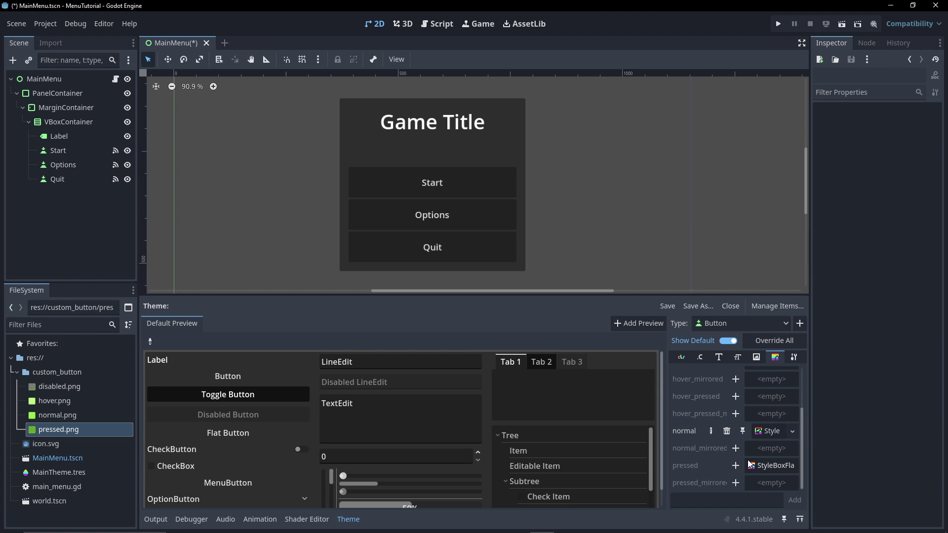
left_click(766, 432)
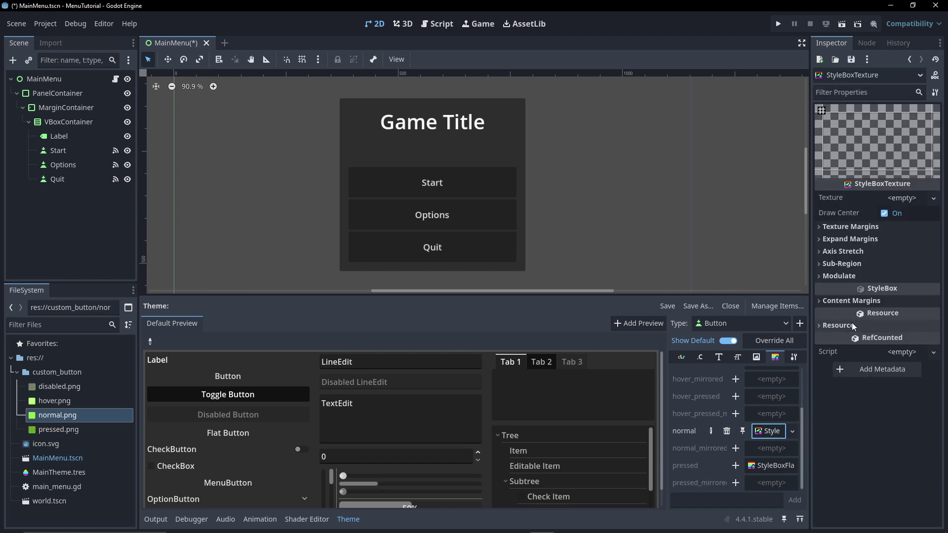
left_click_drag(39, 418, 901, 202)
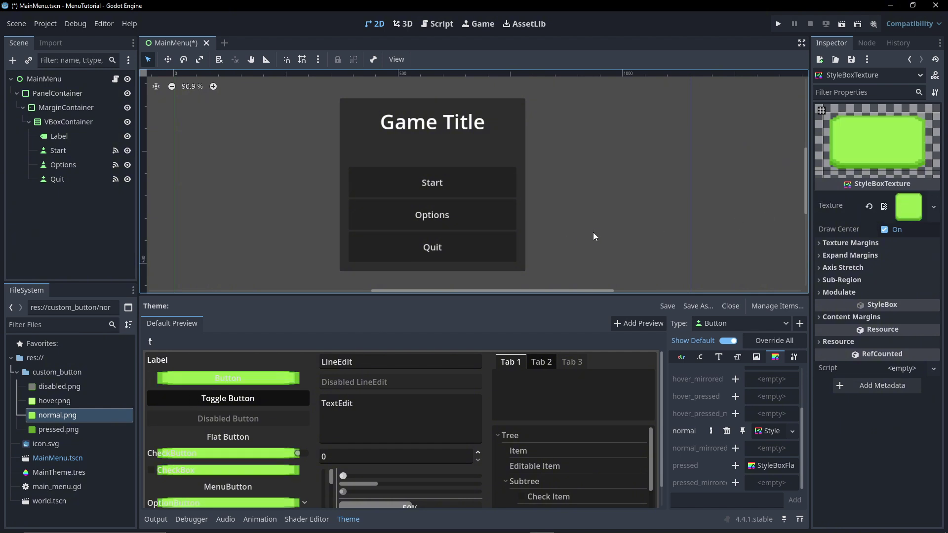
Set the left, top, right and bottom texture margins of the normal style to 10 px.
left_click(821, 245)
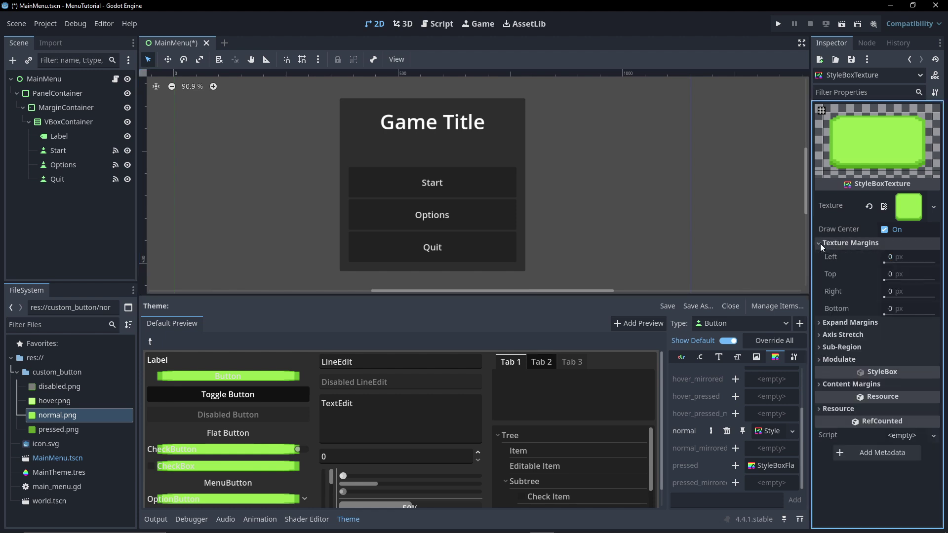
left_click(892, 257)
type("10")
left_click(892, 274)
type("10")
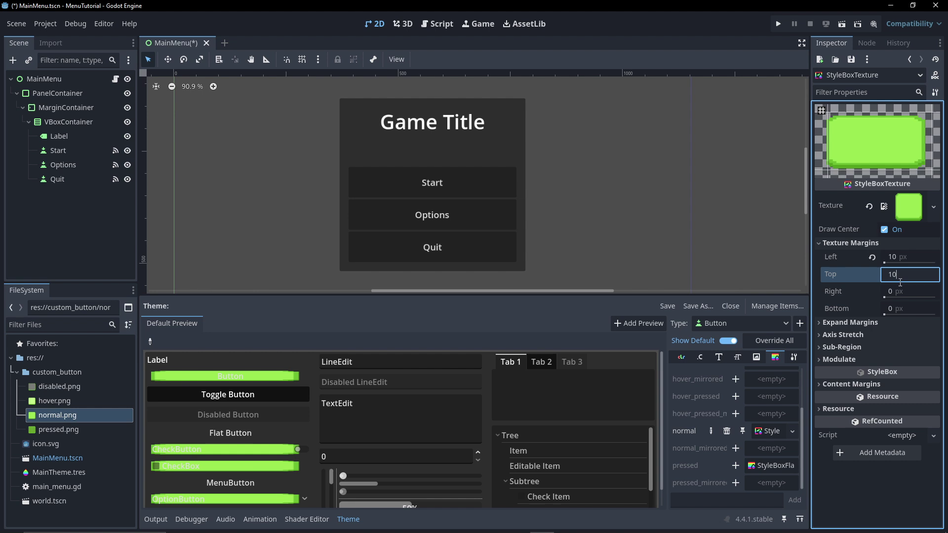
left_click(899, 295)
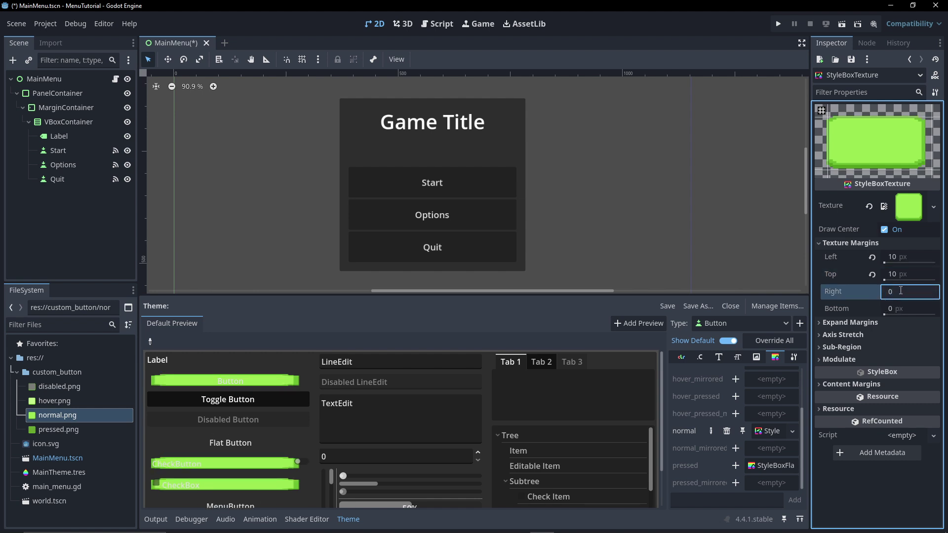
key("BackSpace")
type("10")
left_click(900, 307)
type("10")
key("Return")
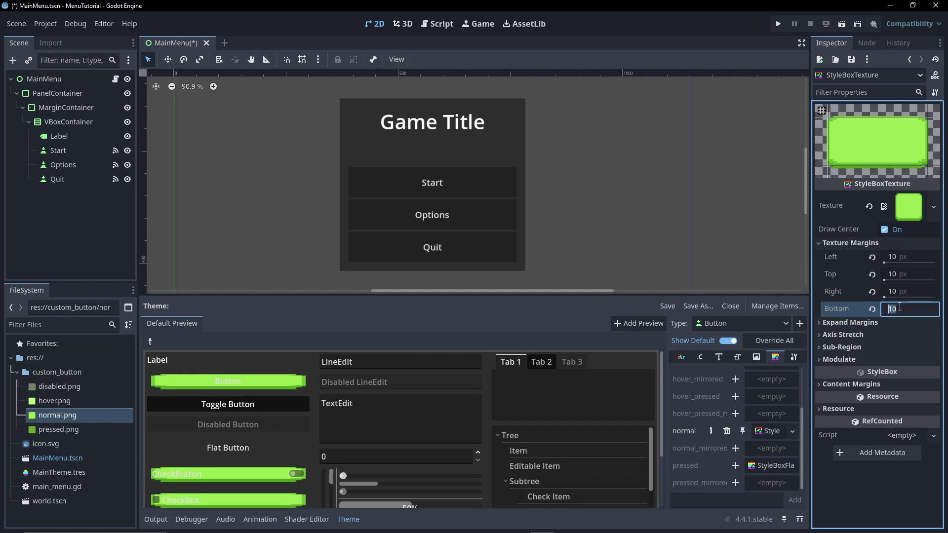
Try a bottom texture margin of 30 px on the normal style, then reduce it again.
type("30")
key("Return")
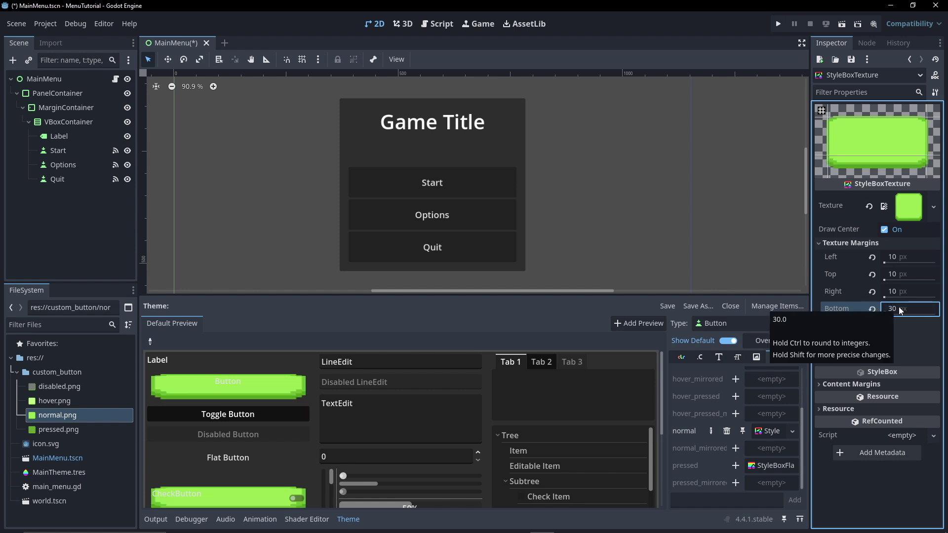
type("10")
key("Return")
Override the Button type's pressed style with a new StyleBoxTexture and assign pressed.png as its texture.
left_click(763, 465)
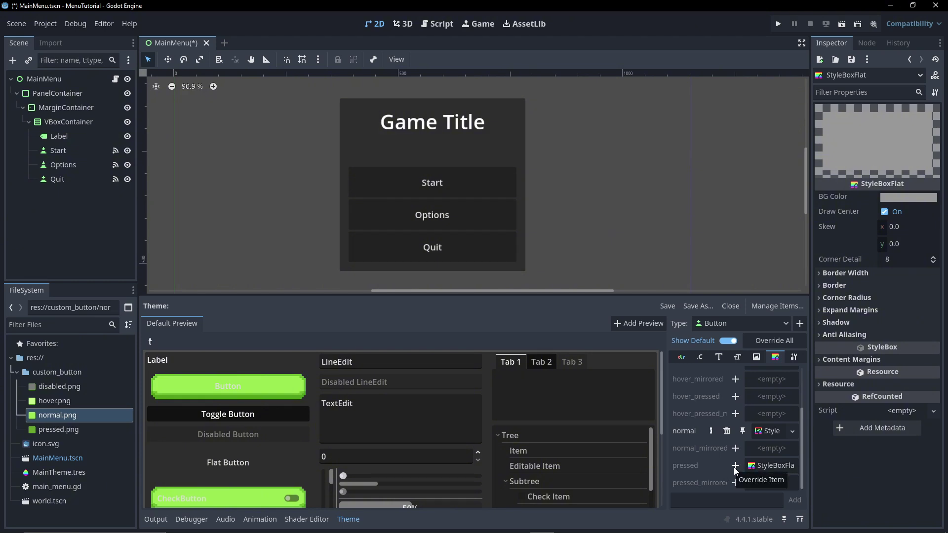
left_click(736, 465)
left_click(775, 469)
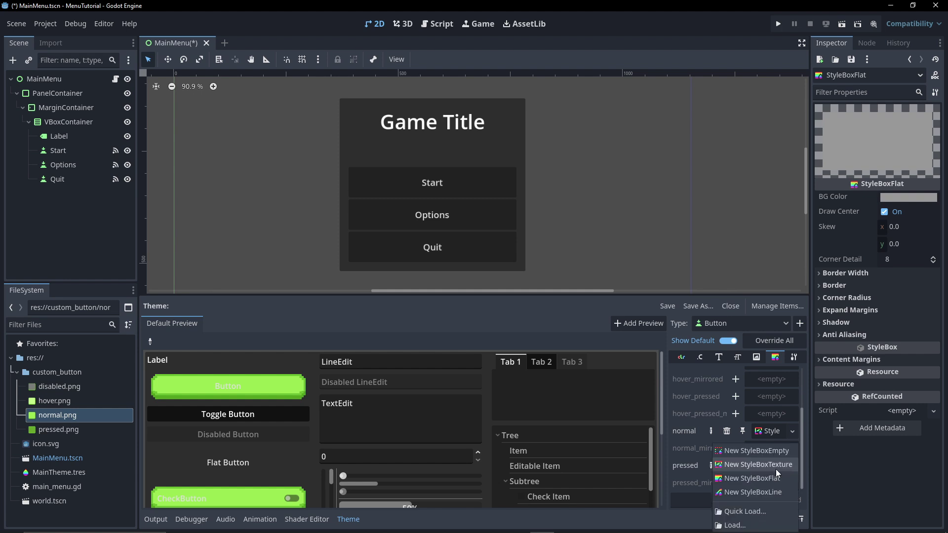
left_click(763, 478)
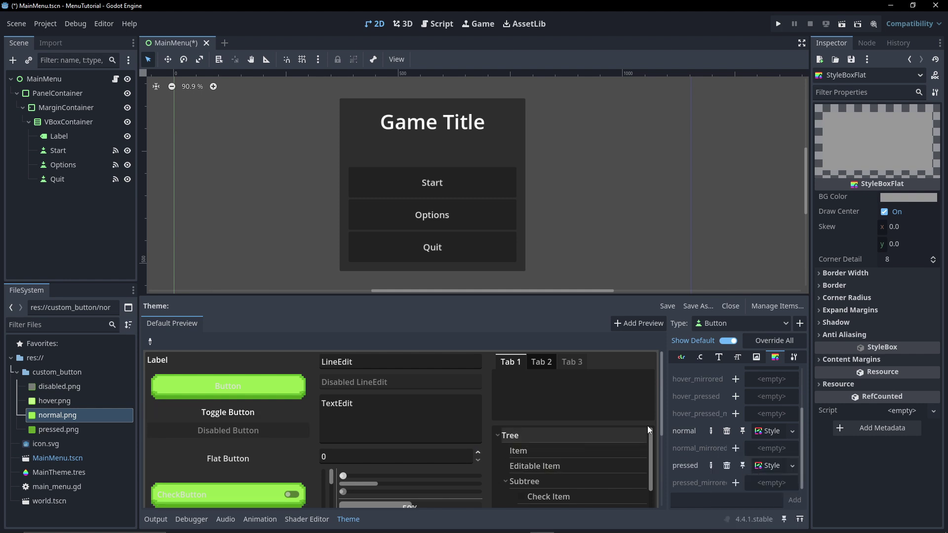
left_click(772, 465)
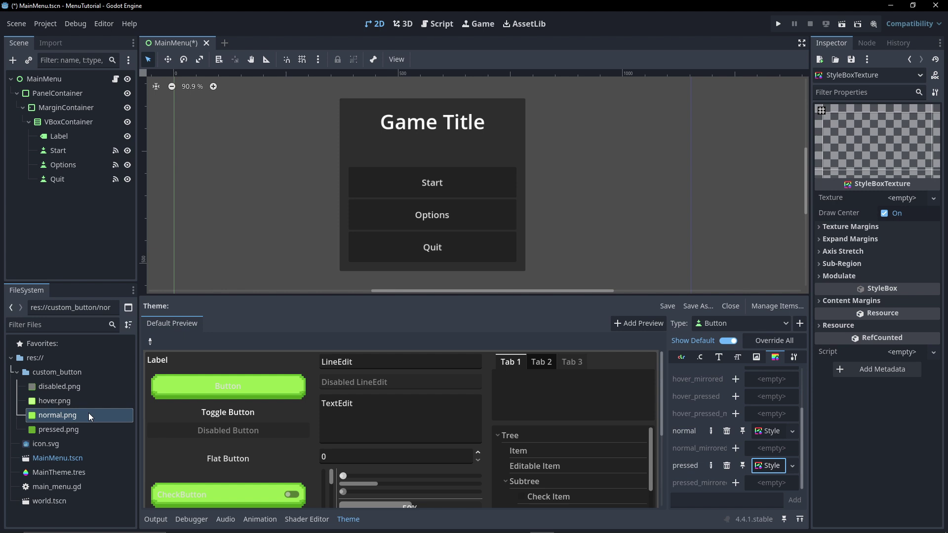
left_click_drag(60, 429, 902, 199)
Set the left, top, right and bottom texture margins of the pressed style to 20 px.
left_click(836, 244)
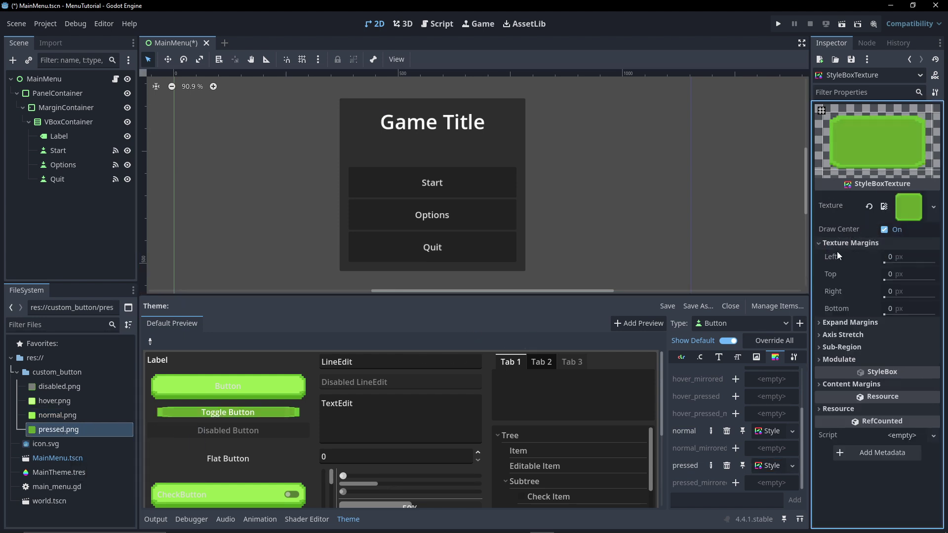
left_click(892, 257)
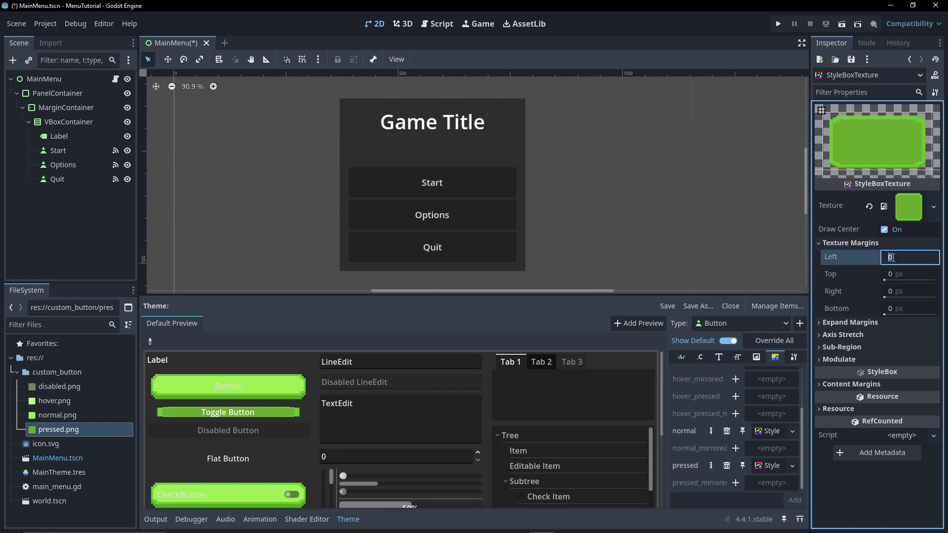
type("20")
left_click(894, 274)
type("20")
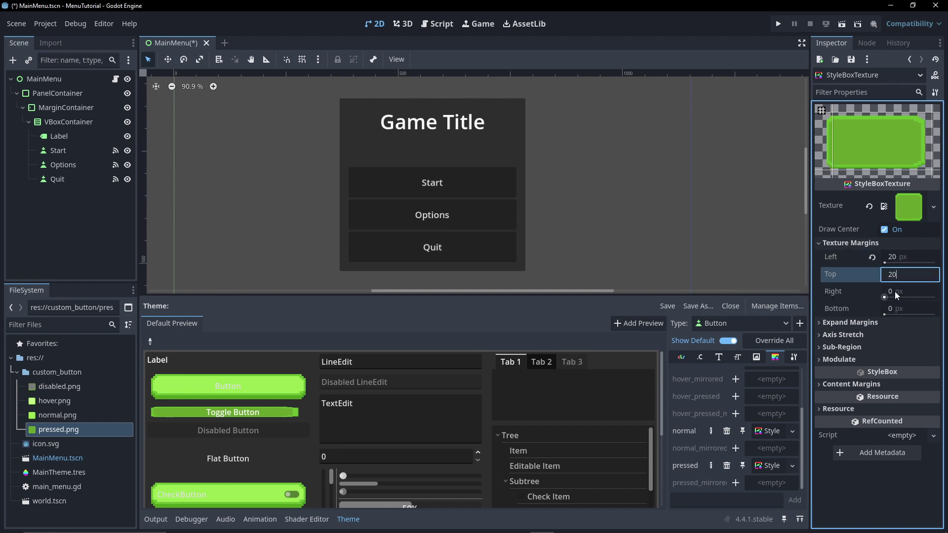
left_click(897, 292)
type("20")
left_click(897, 308)
type("20")
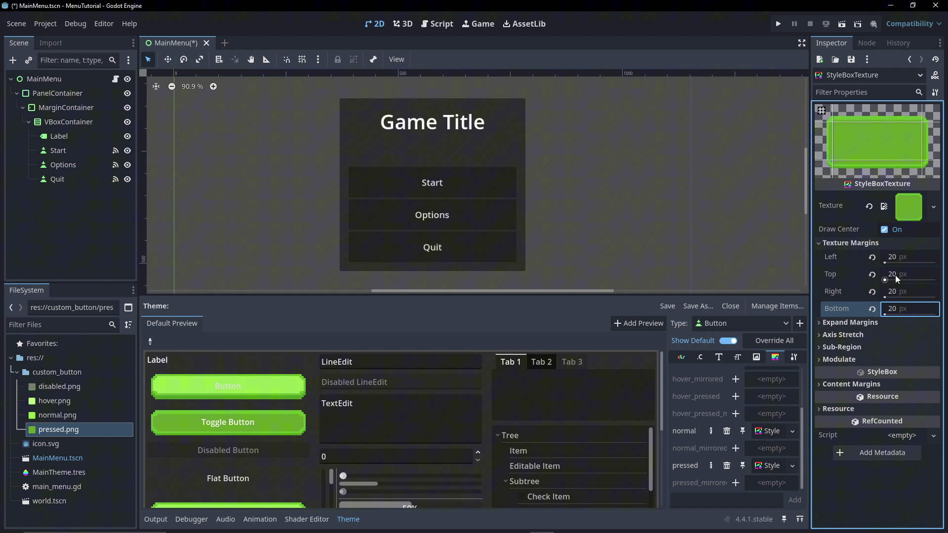
key("Return")
Override the Button type's hover style with a StyleBoxTexture using hover.png and 20 px texture margins on all sides.
scroll(721, 441, "up", 3)
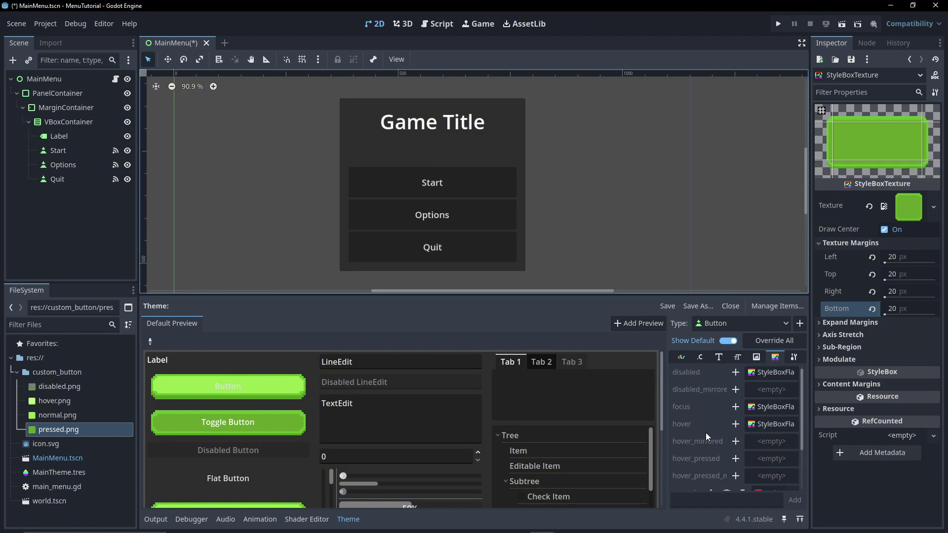
left_click(735, 424)
left_click_drag(55, 401, 908, 206)
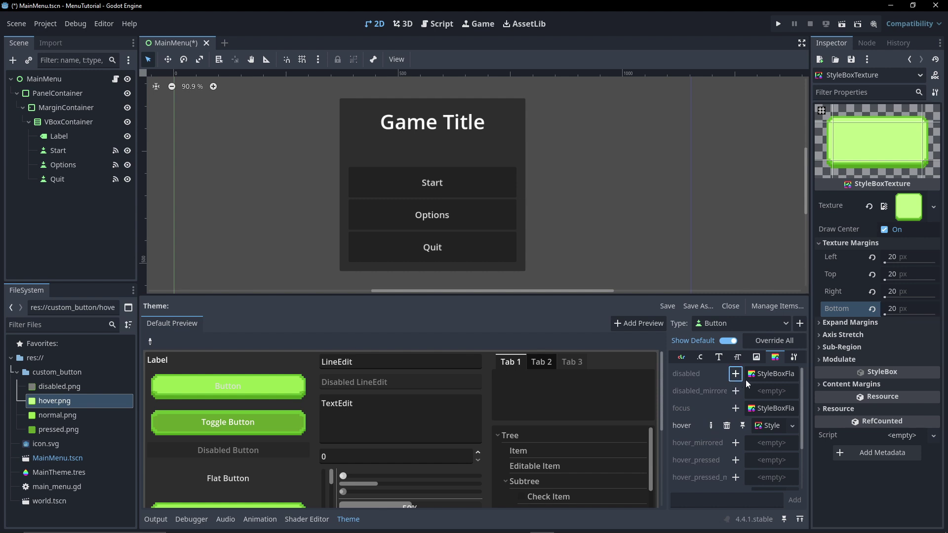
Override the Button type's disabled style with a StyleBoxTexture using disabled.png and 20 px texture margins on all sides.
left_click(735, 374)
left_click(792, 374)
left_click_drag(59, 386, 349, 360)
type("2")
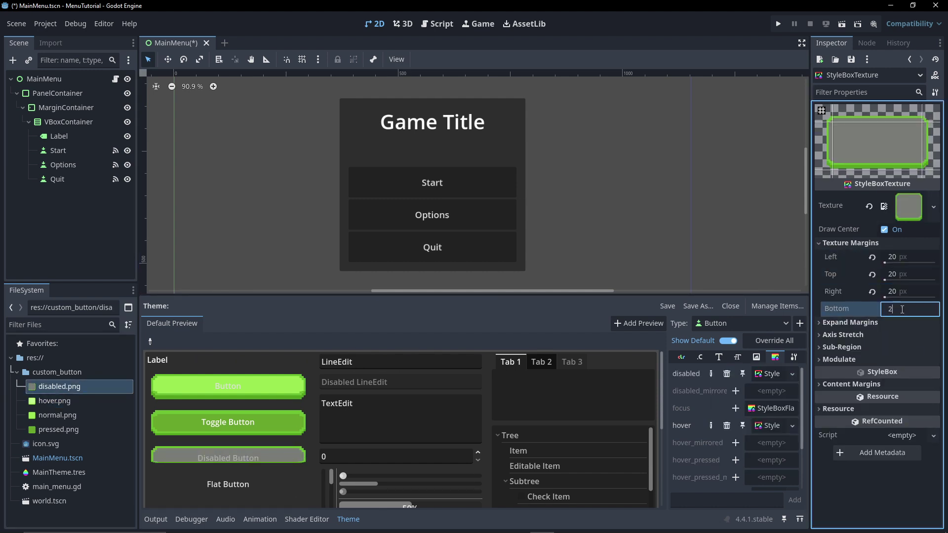
type("0")
key("Return")
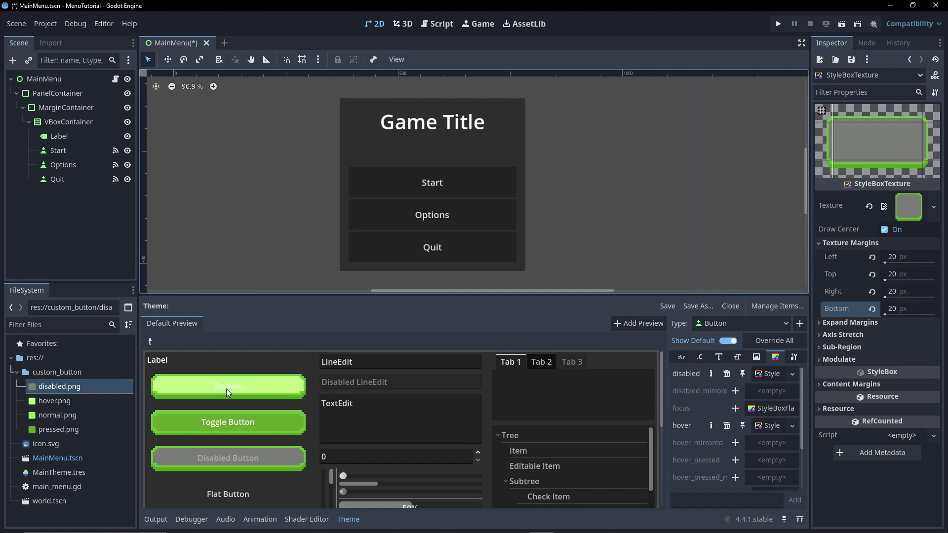
Look through the Button type's font, font size, icon, constant and color theme properties.
left_click(719, 357)
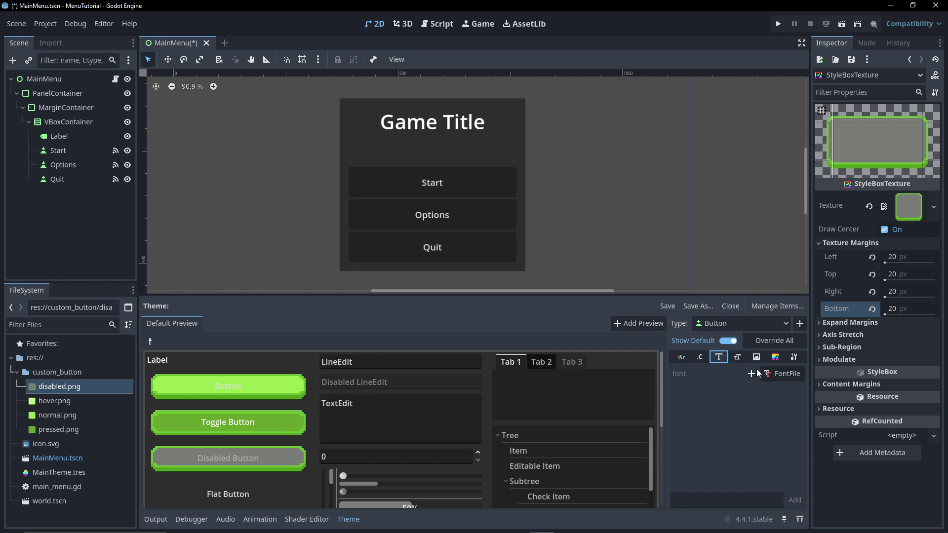
left_click(738, 358)
left_click(757, 358)
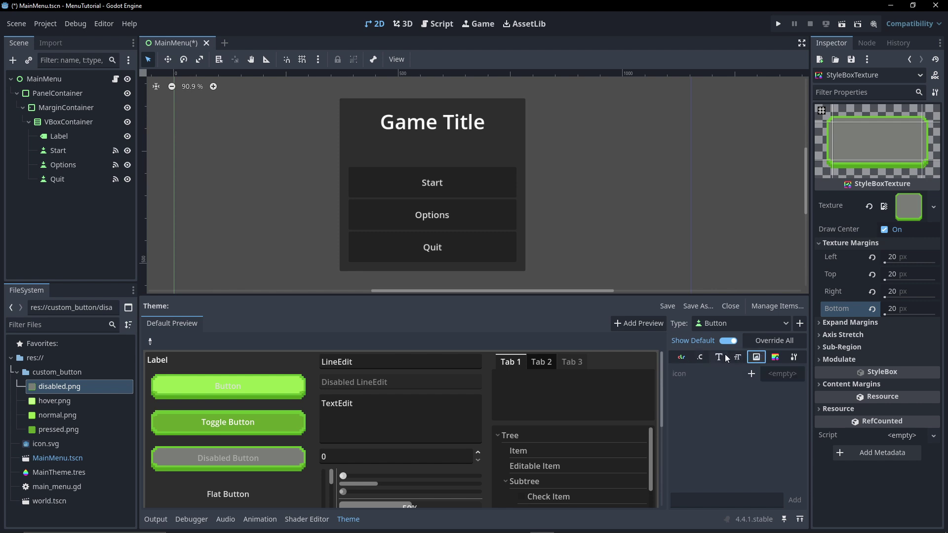
left_click(700, 358)
left_click(682, 357)
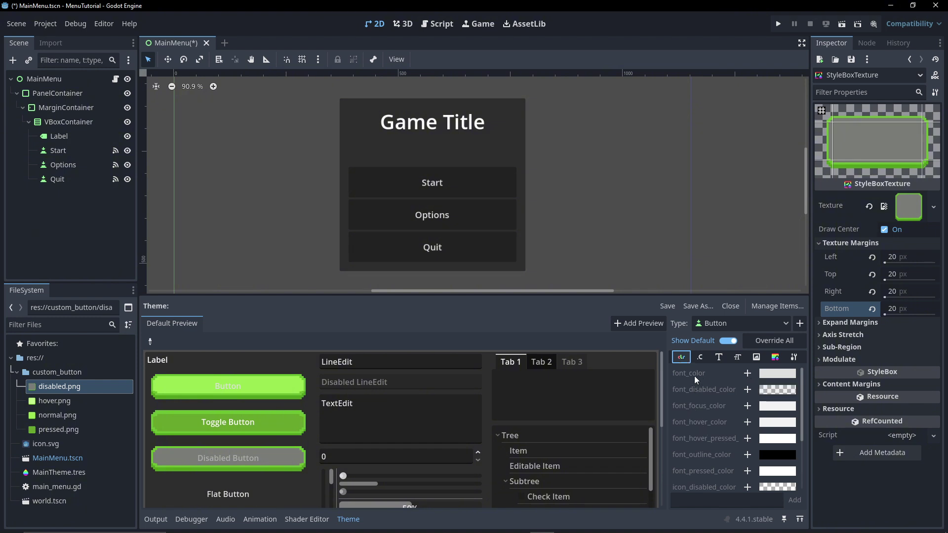
scroll(697, 433, "down", 4)
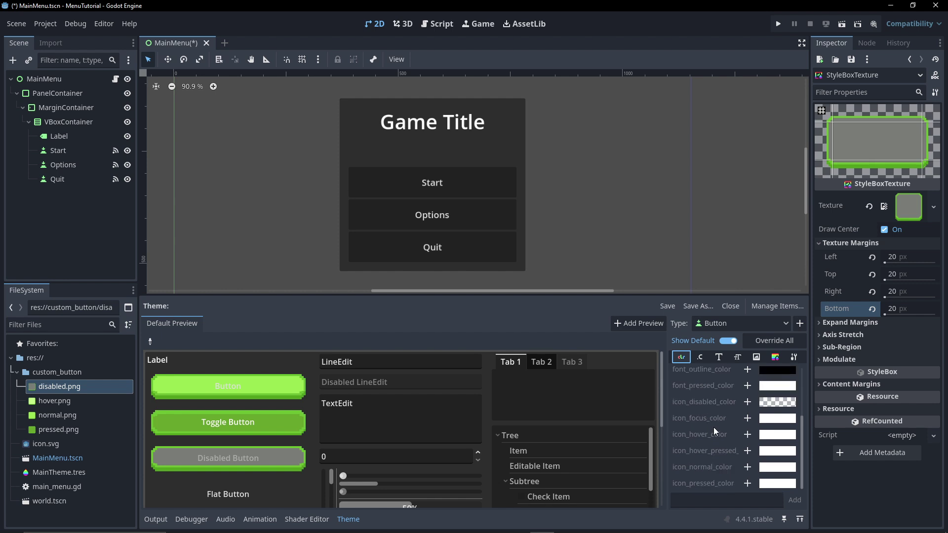
scroll(715, 430, "up", 4)
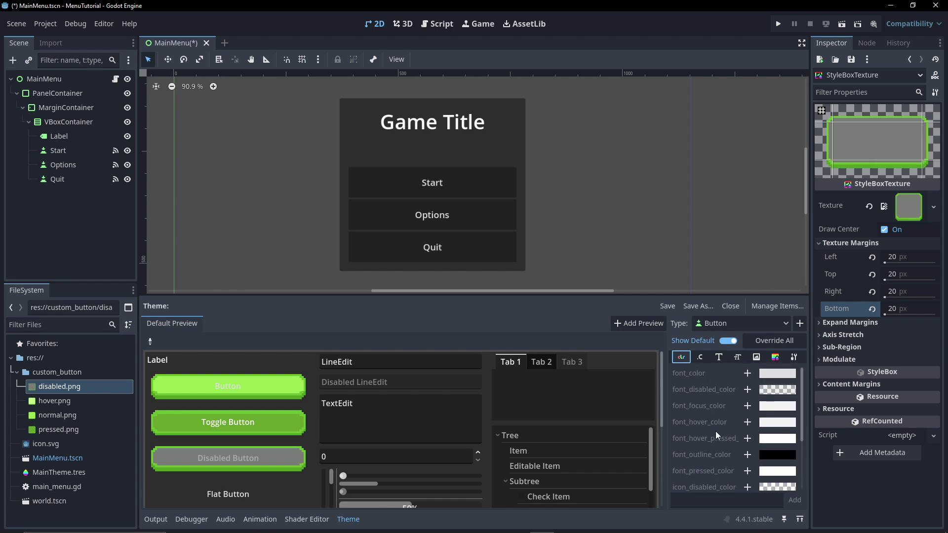
Override the Button type's font_color with black, hex 000000.
left_click(748, 373)
left_click(766, 372)
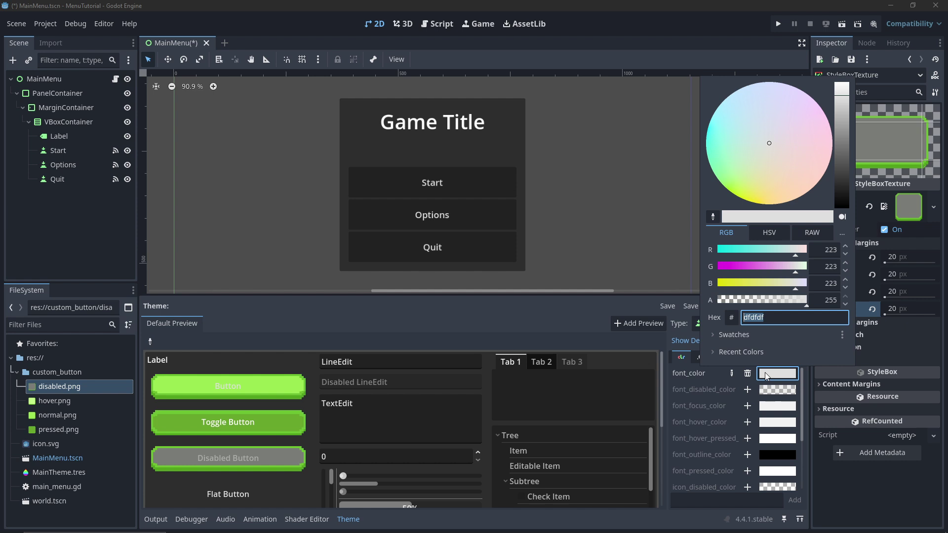
type("000000")
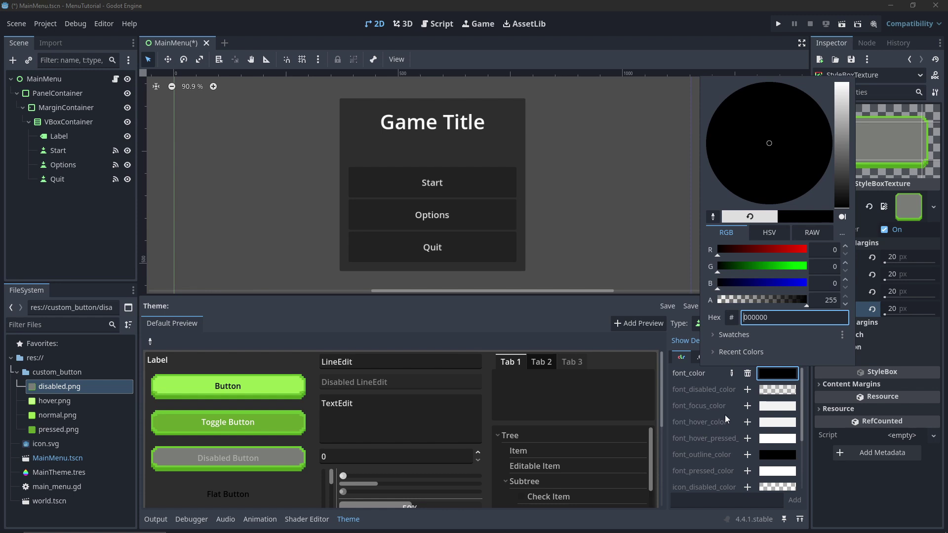
left_click(721, 386)
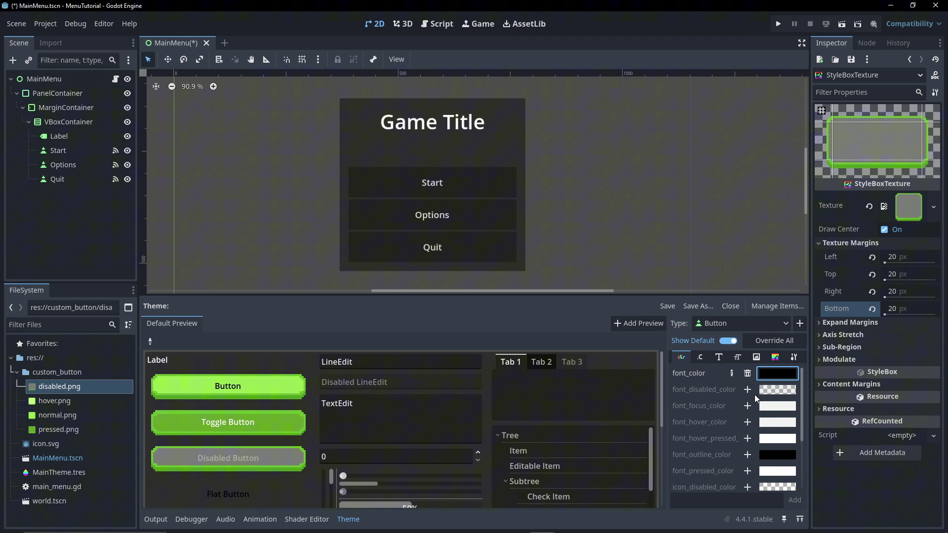
Override the Button type's font_hover_color with black, hex 000000.
scroll(735, 398, "down", 1)
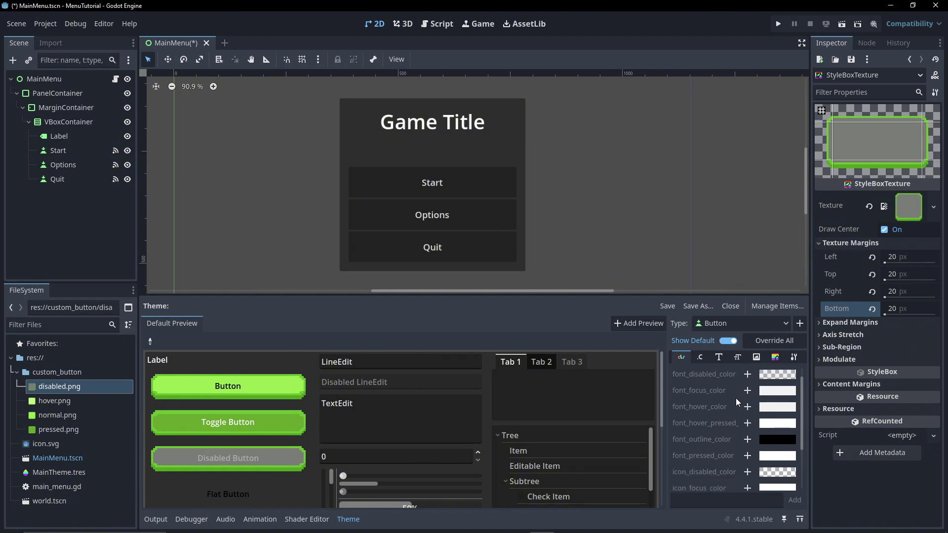
scroll(736, 398, "up", 1)
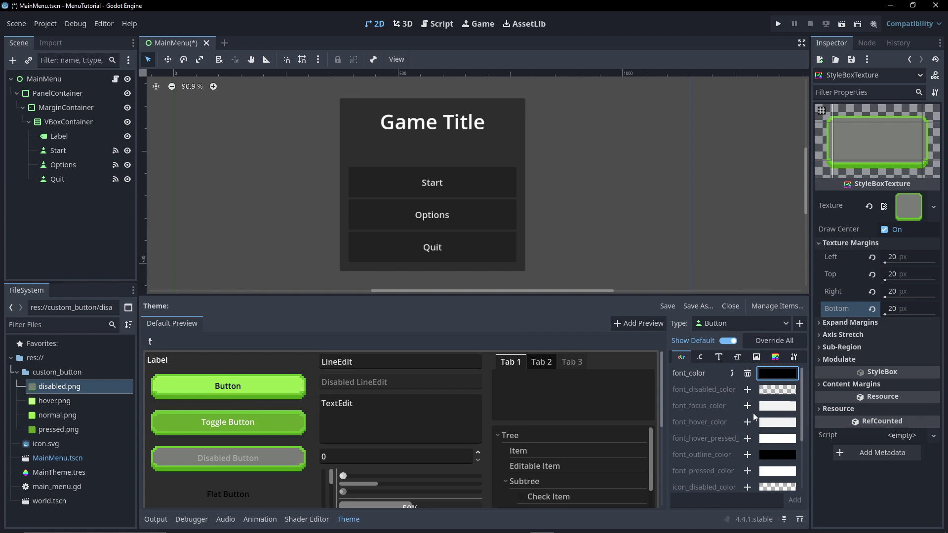
left_click(747, 424)
left_click(767, 424)
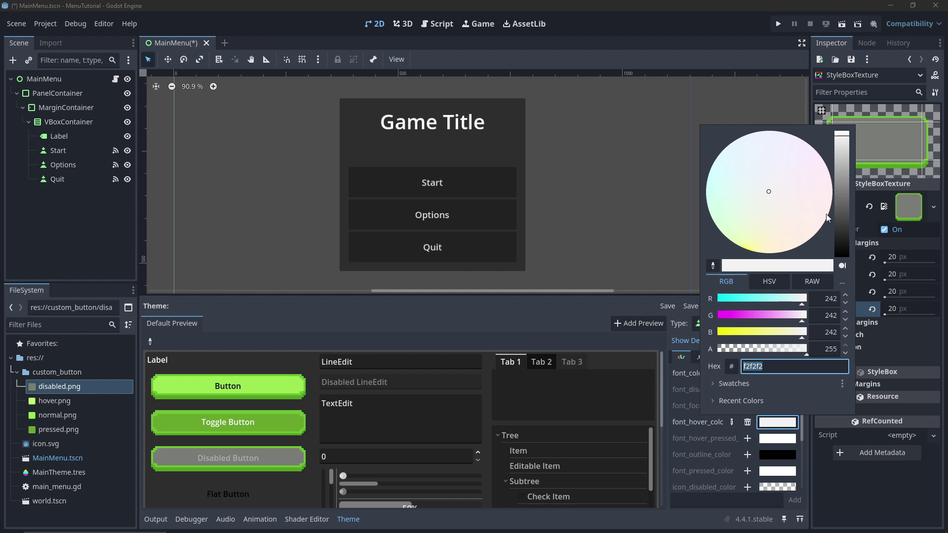
type("000000")
left_click(709, 428)
Override the Button type's font_pressed_color with black, hex 000000.
scroll(709, 427, "down", 2)
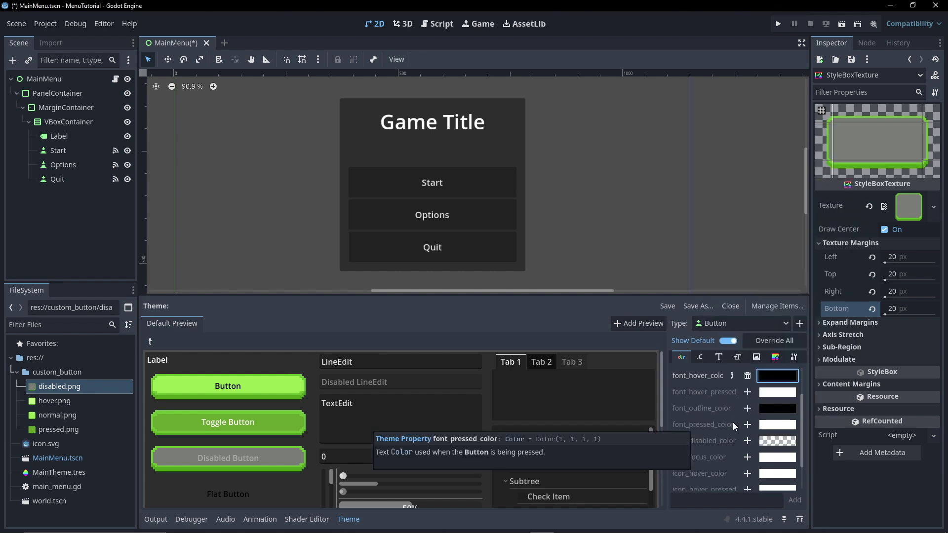
left_click(747, 425)
left_click(776, 425)
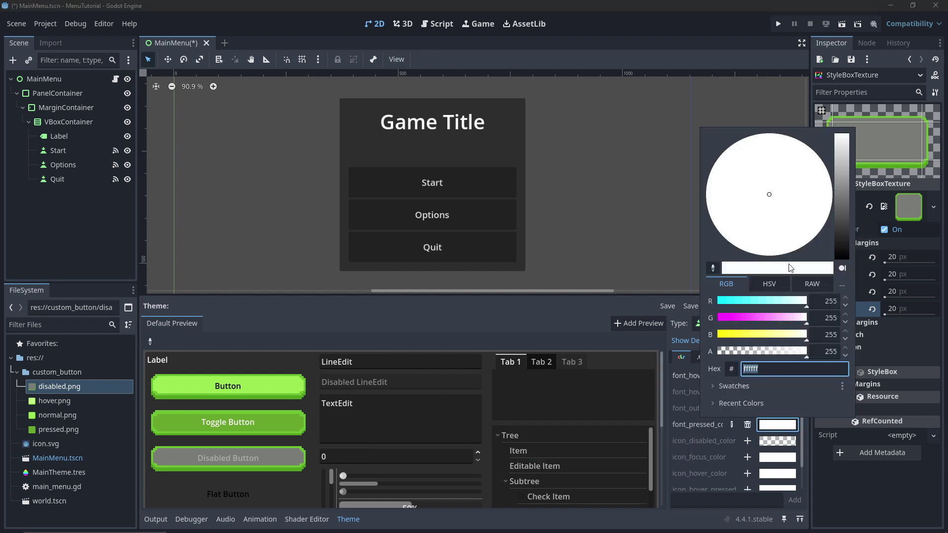
type("000000")
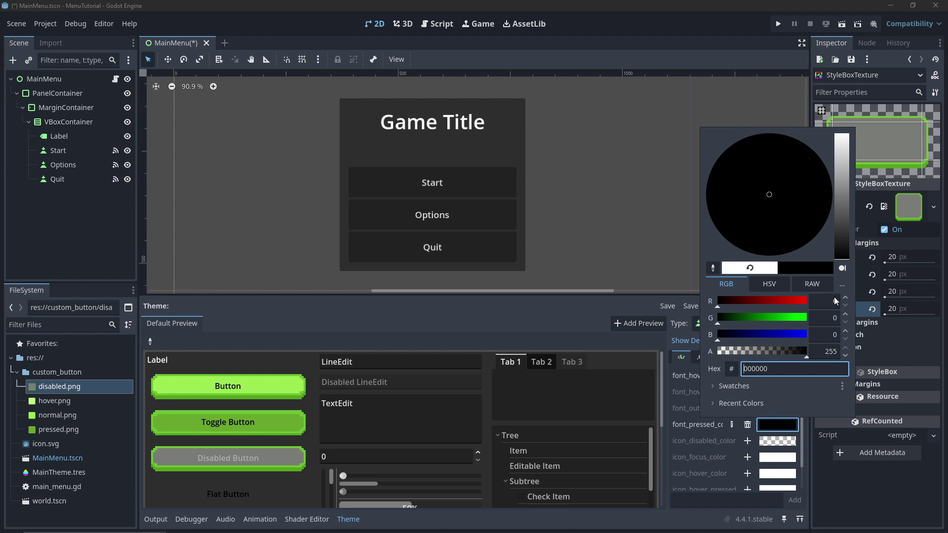
left_click(654, 424)
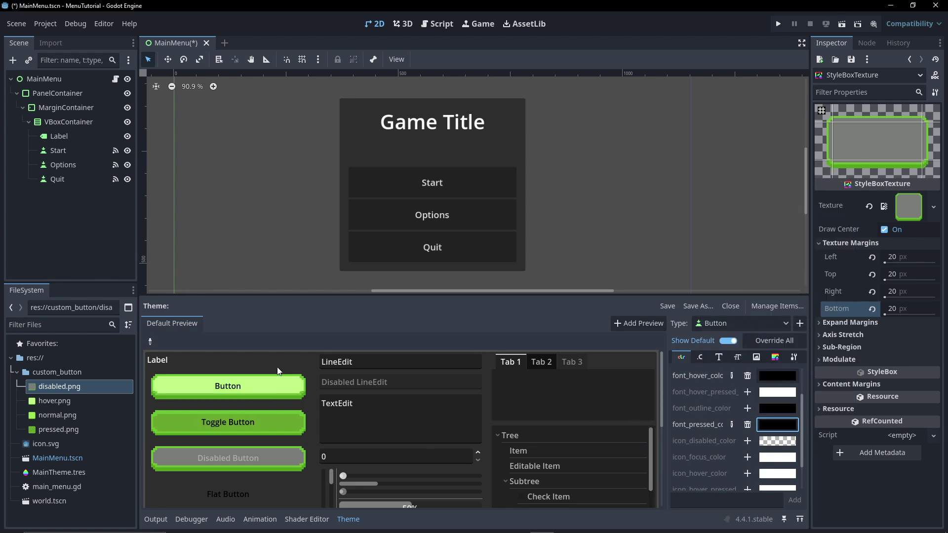
Override the Button type's font_size and set it to 24.
scroll(680, 399, "up", 1)
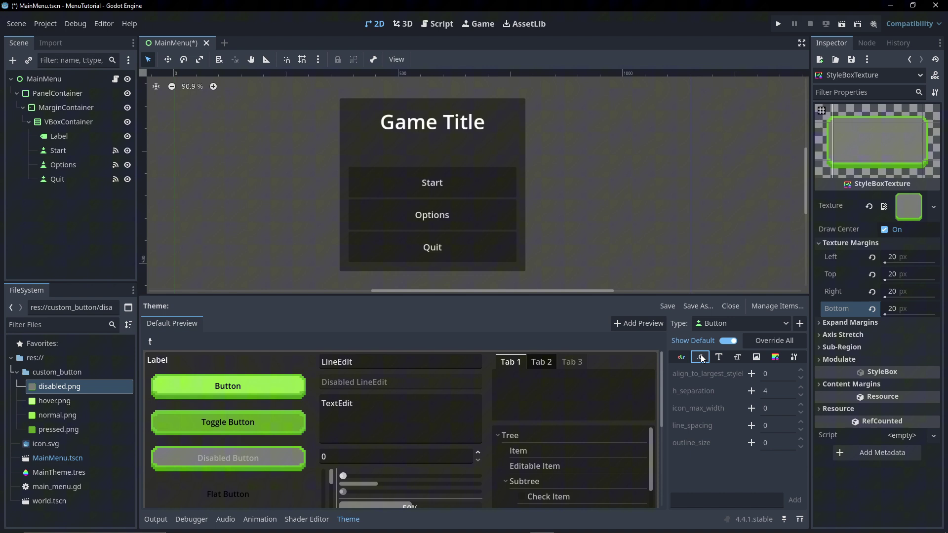
left_click(718, 357)
left_click(738, 358)
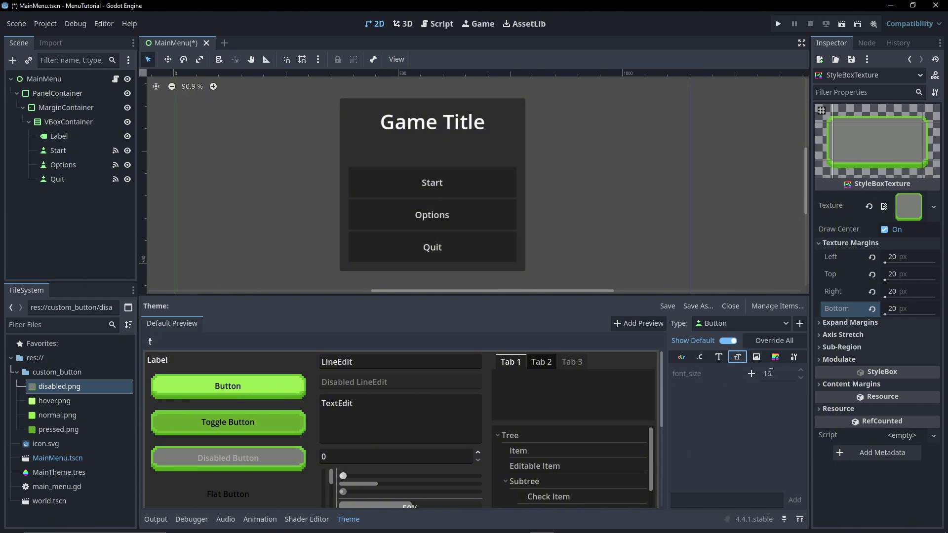
left_click(753, 375)
left_click(770, 377)
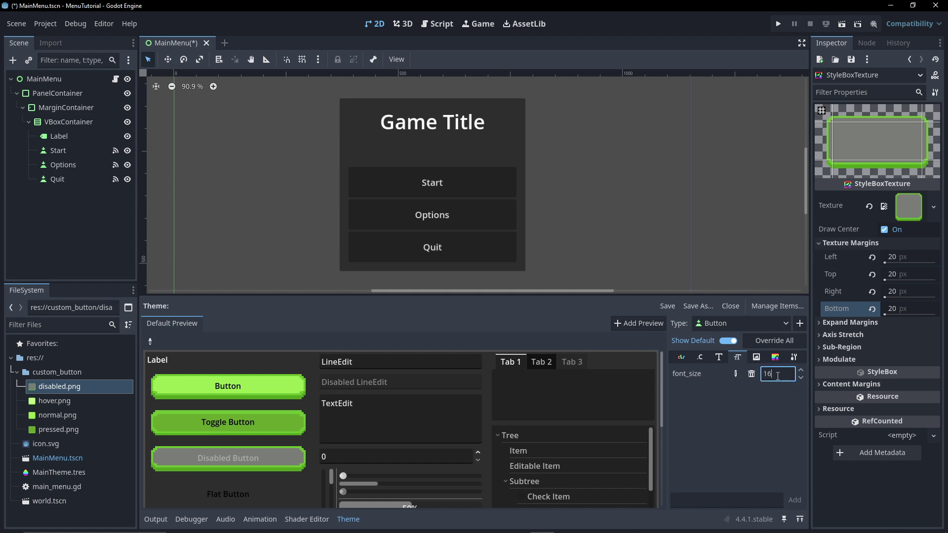
type("2")
type("0")
key("Return")
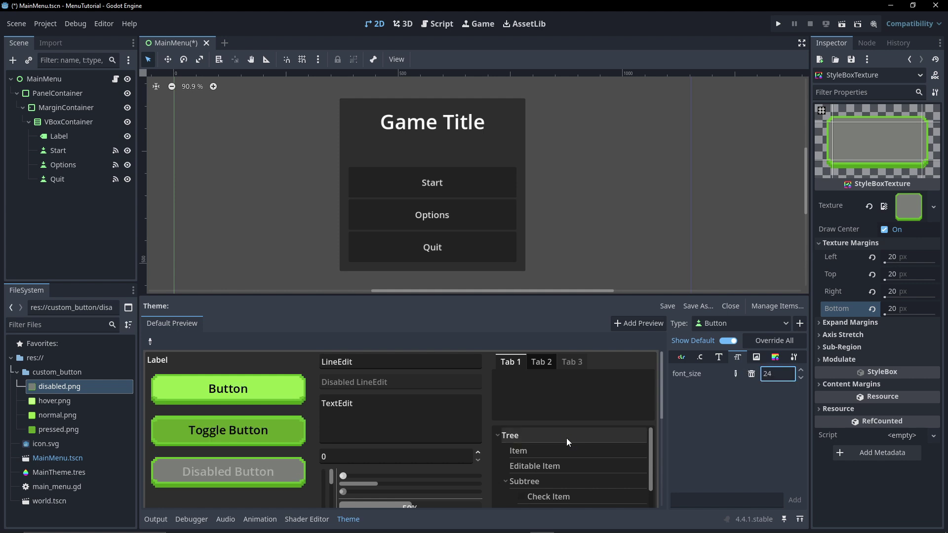
View the Button type's font property and save the MainMenu scene.
left_click(719, 358)
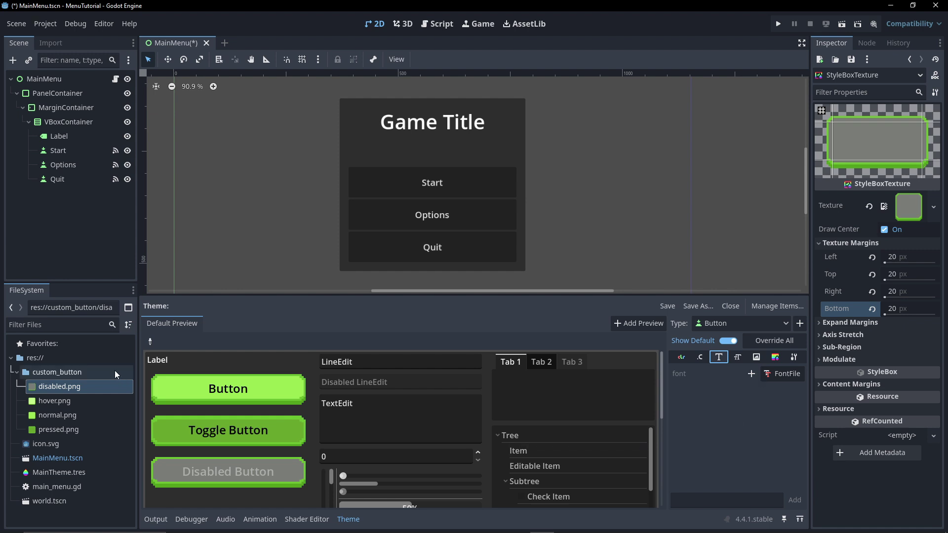
key("ctrl+s")
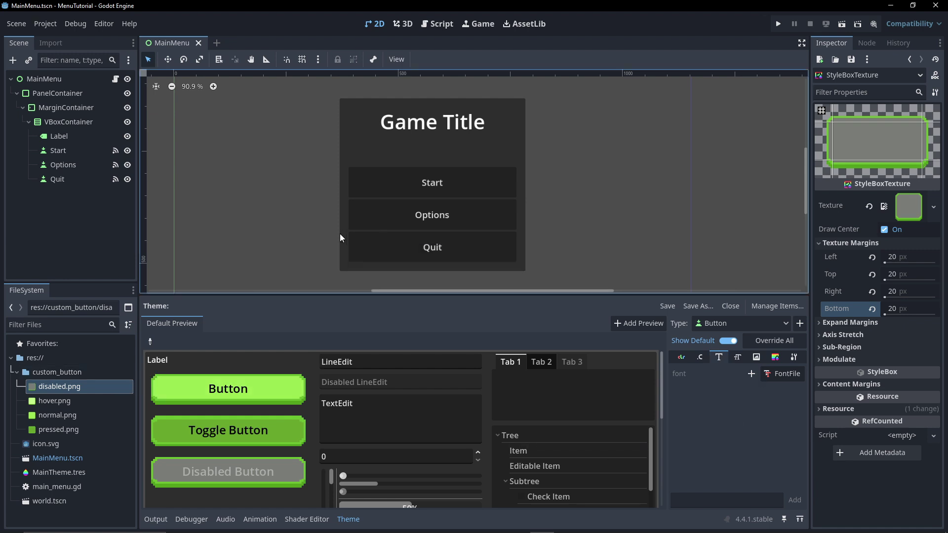
scroll(340, 233, "down", 4)
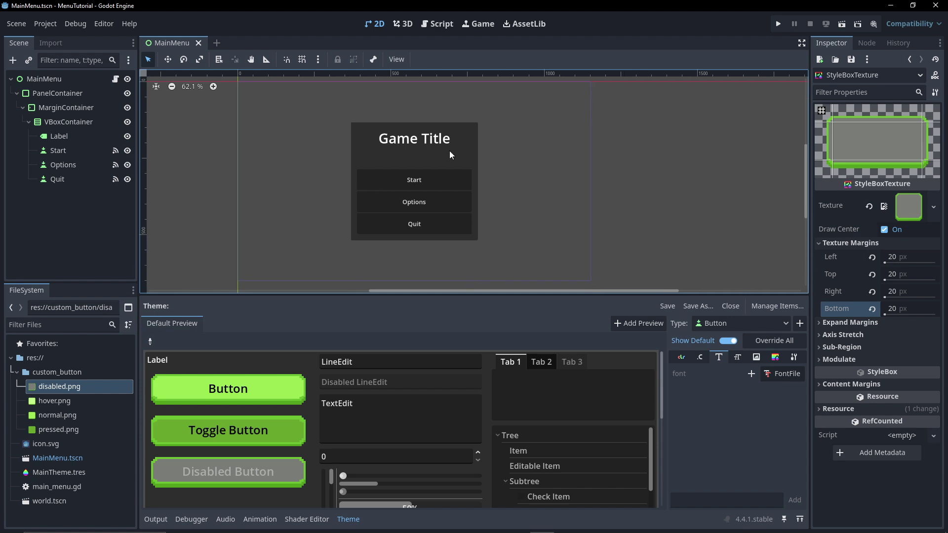
scroll(301, 186, "up", 1)
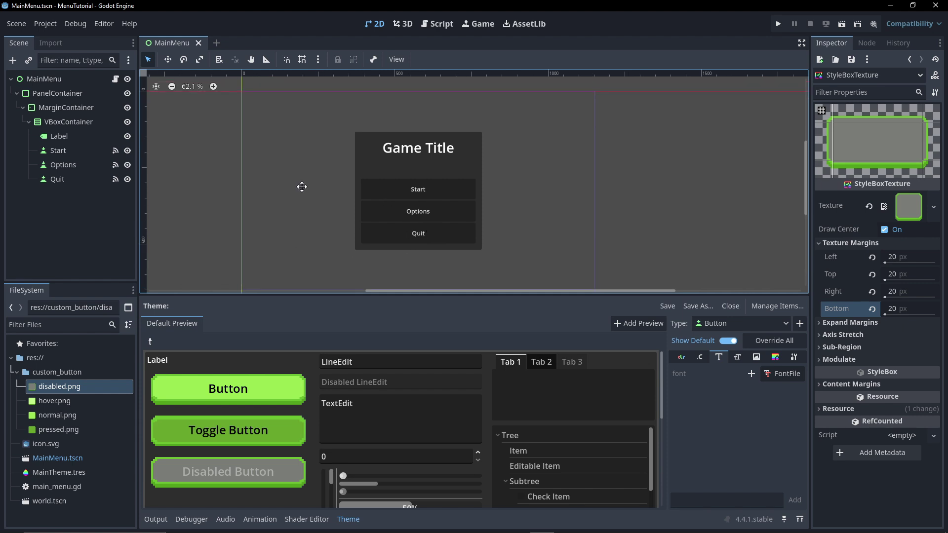
Filter the project settings for "theme" and open the GUI Theme settings.
left_click(45, 24)
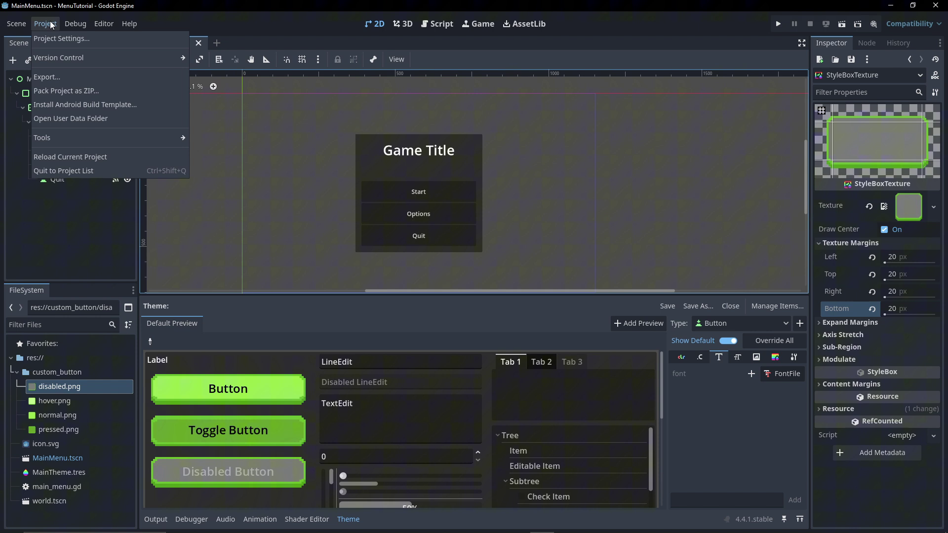
left_click(57, 36)
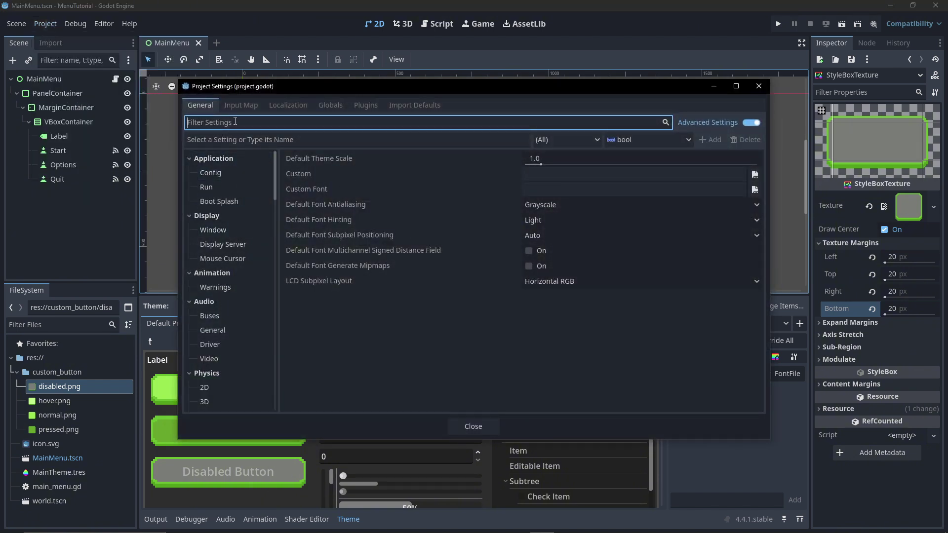
type("theme")
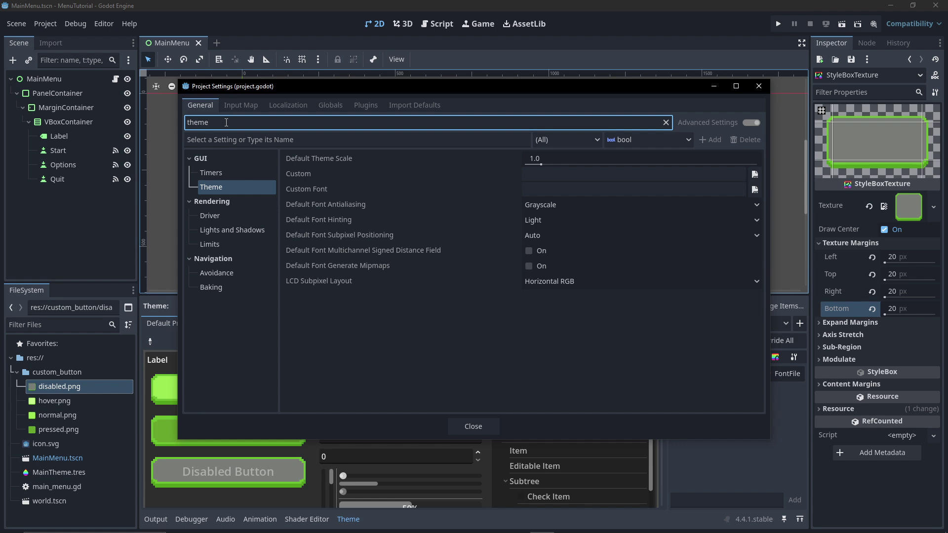
left_click(241, 186)
key("Up")
key("Down")
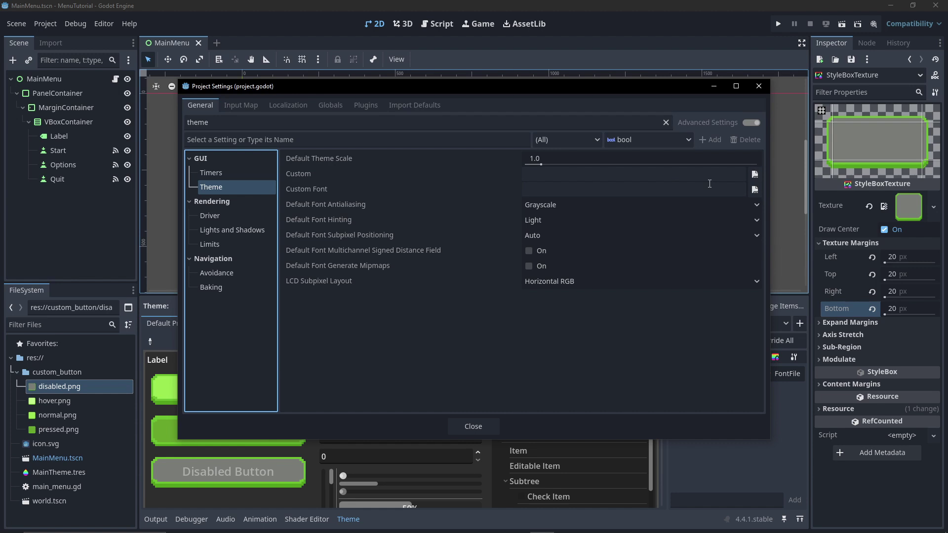
Assign MainTheme.tres as the project's custom GUI theme, and save and restart the editor.
left_click(754, 174)
left_click(392, 179)
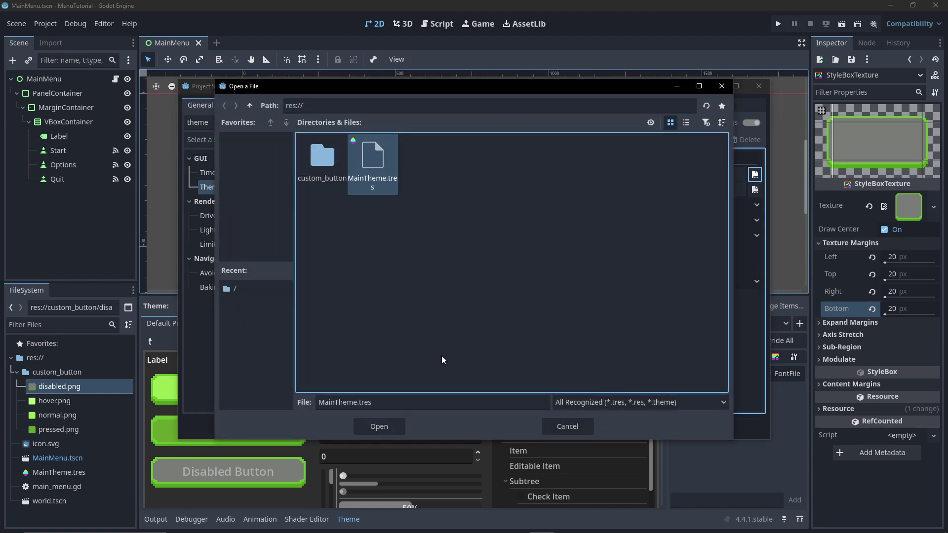
left_click(383, 424)
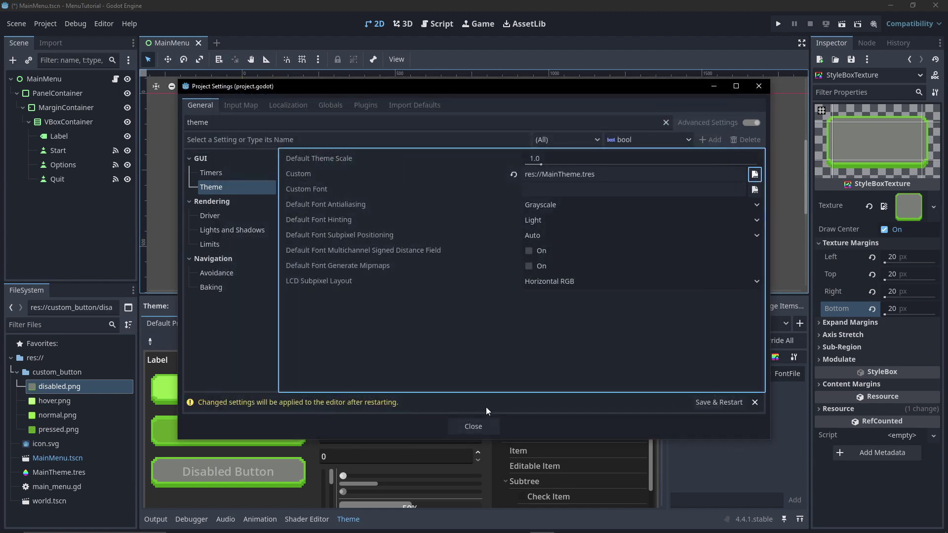
left_click(701, 403)
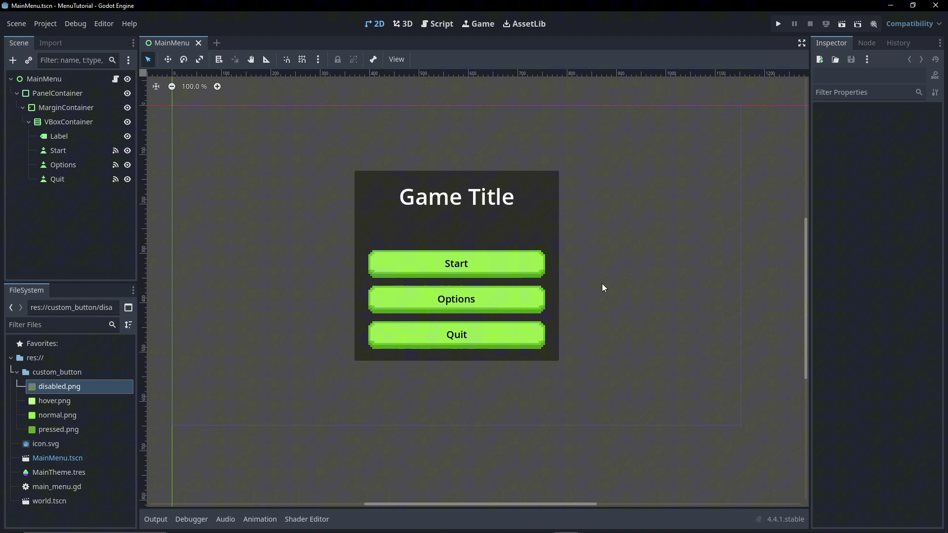
Run the project, test the Options button in the main menu, and close the running game.
left_click(777, 24)
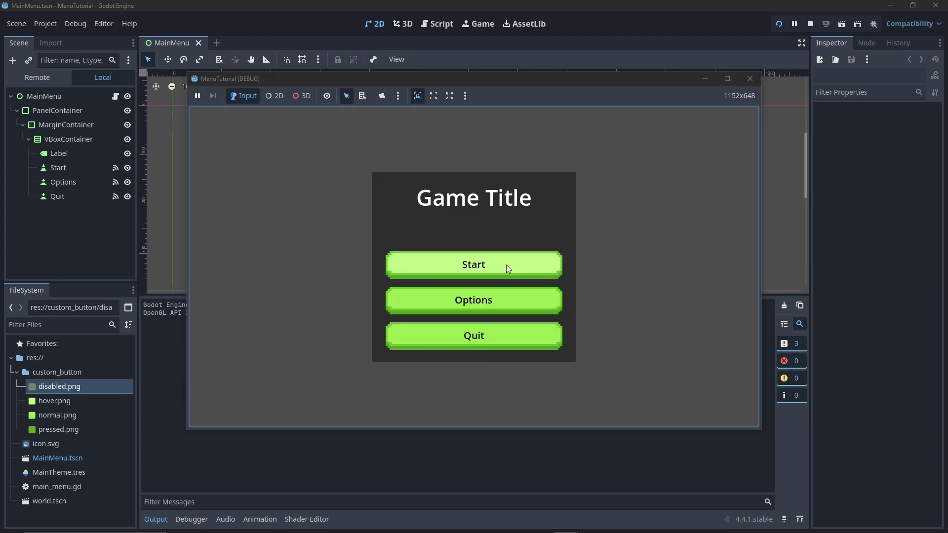
left_click(496, 304)
left_click(499, 304)
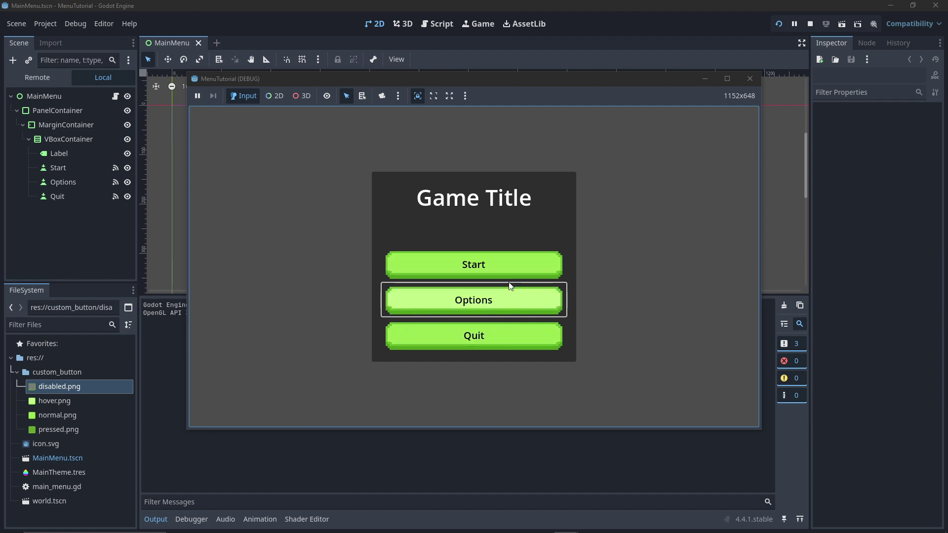
left_click(750, 79)
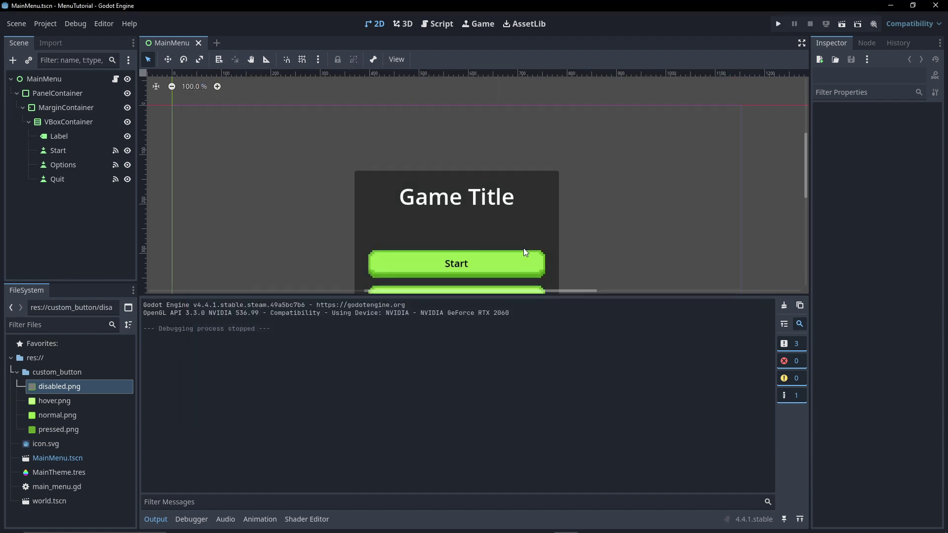
Select the Game Title label, followed by the PanelContainer node behind the menu.
left_click(445, 219)
scroll(588, 230, "down", 1)
scroll(506, 214, "down", 2)
scroll(506, 213, "down", 1)
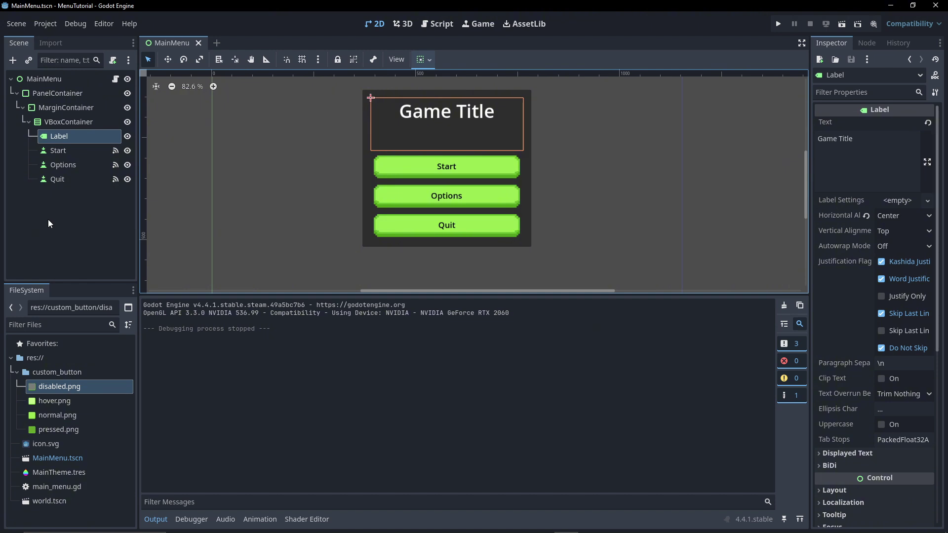
left_click(74, 96)
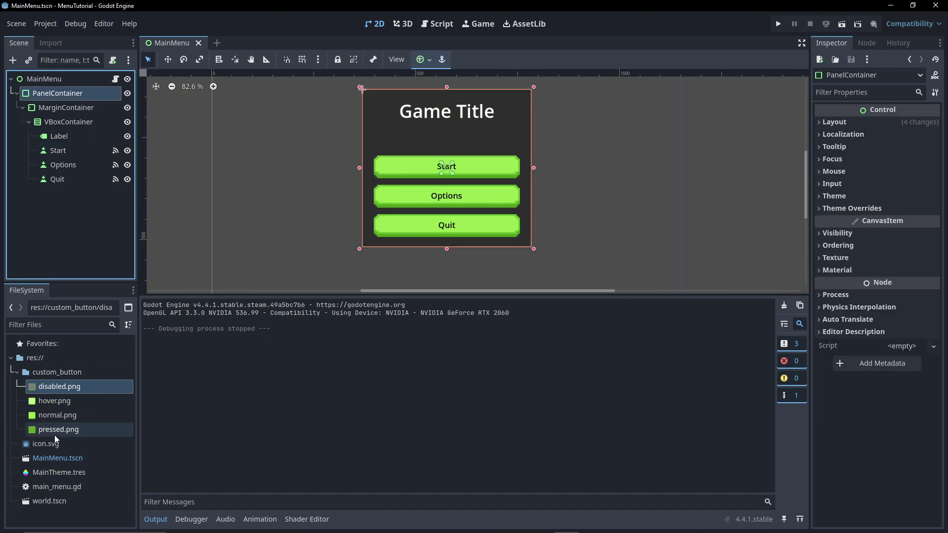
Open MainTheme.tres in the theme editor and look through its preview of the default controls.
left_click(54, 458)
left_click(49, 471)
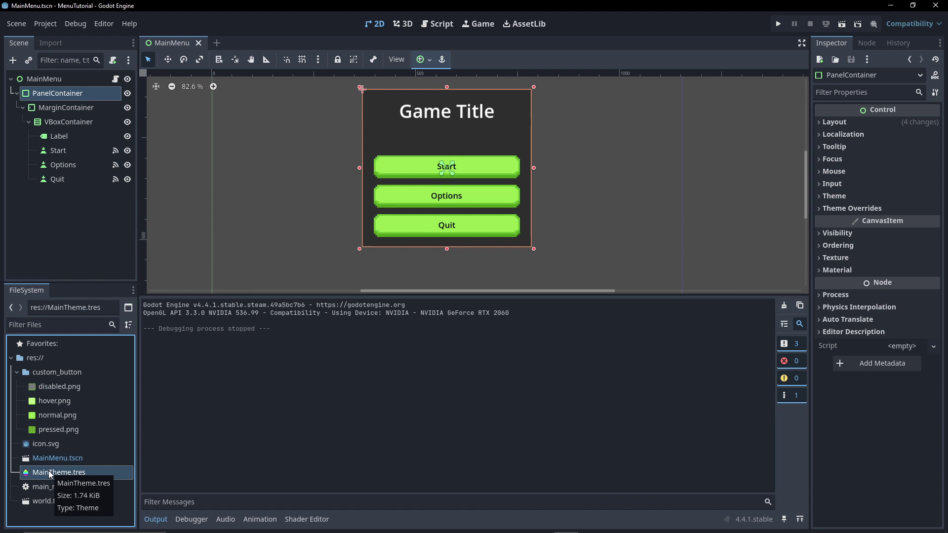
double_click(61, 473)
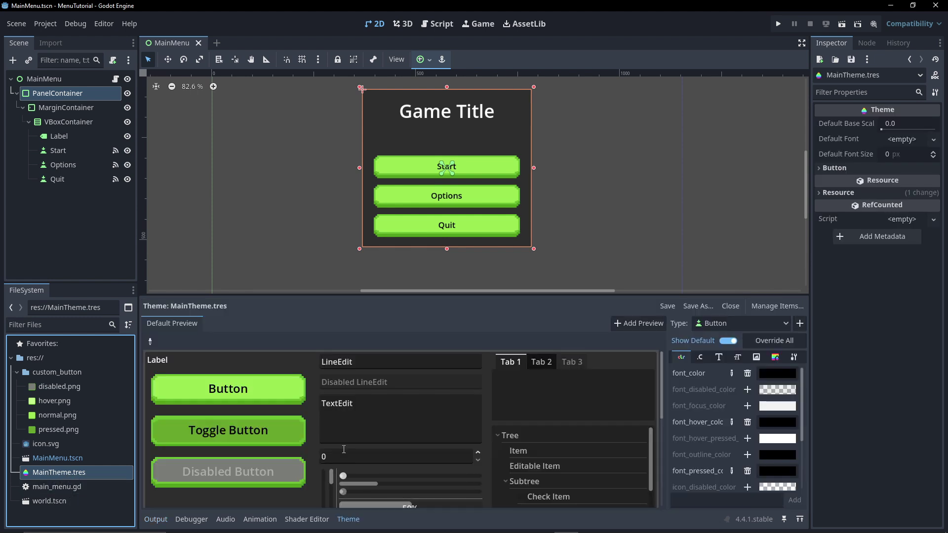
scroll(386, 416, "down", 5)
scroll(417, 434, "up", 3)
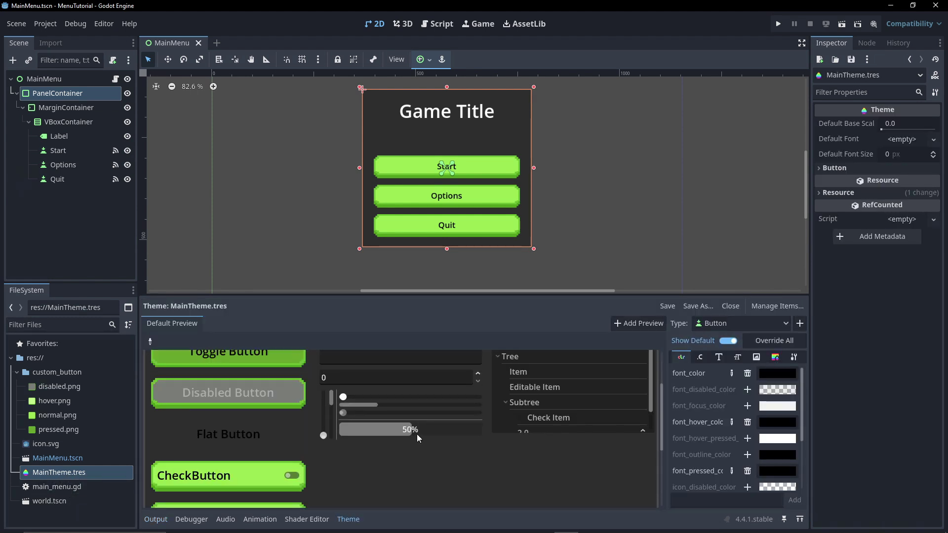
scroll(417, 434, "down", 4)
scroll(352, 463, "up", 6)
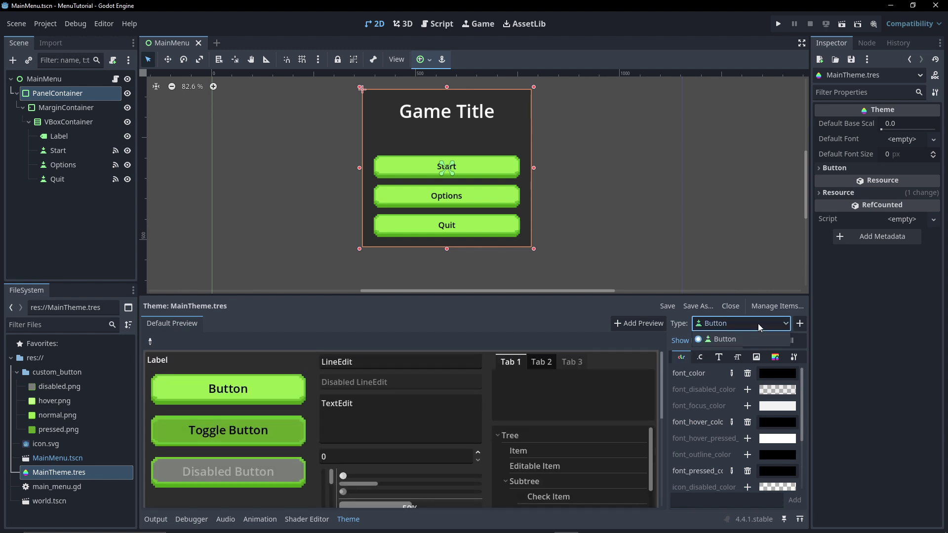
Filter the available theme types for "pane" and add the PanelContainer type to MainTheme.
left_click(800, 323)
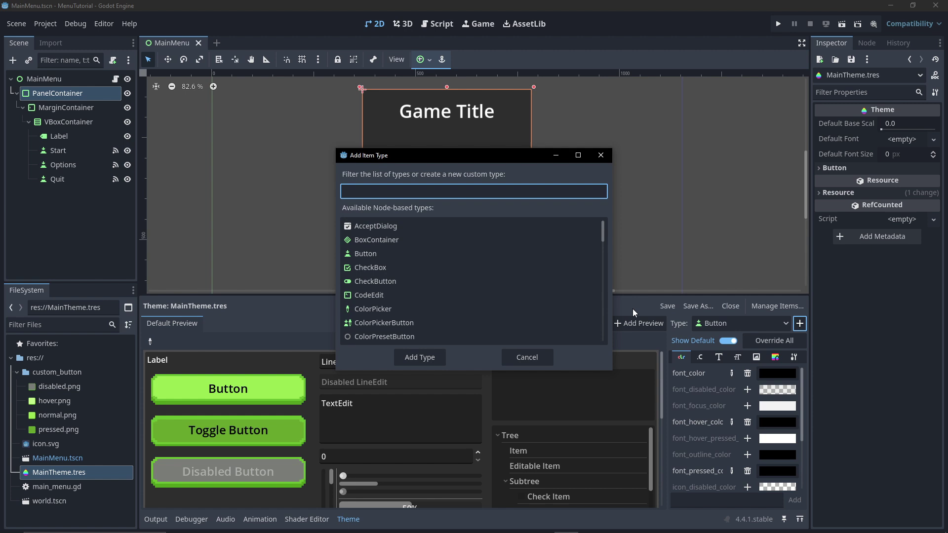
type("pane")
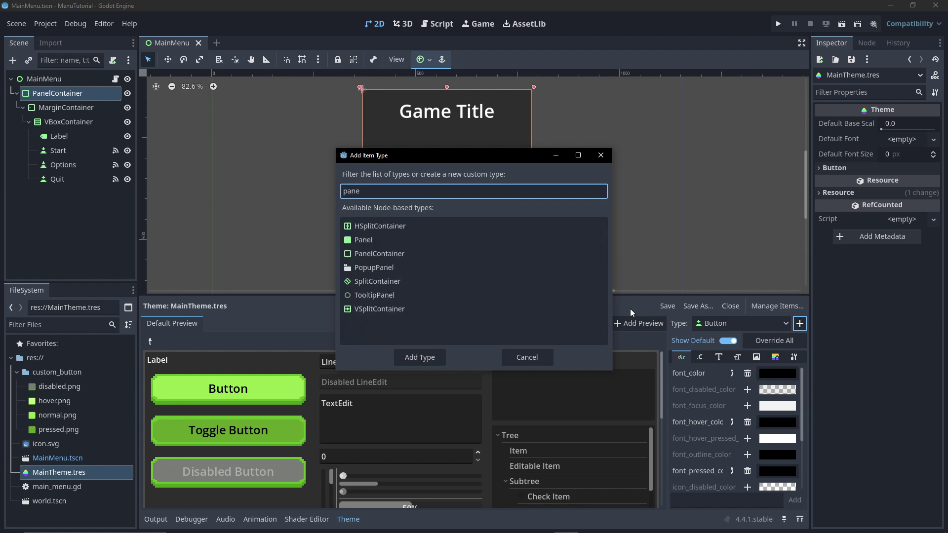
left_click(416, 253)
left_click(422, 357)
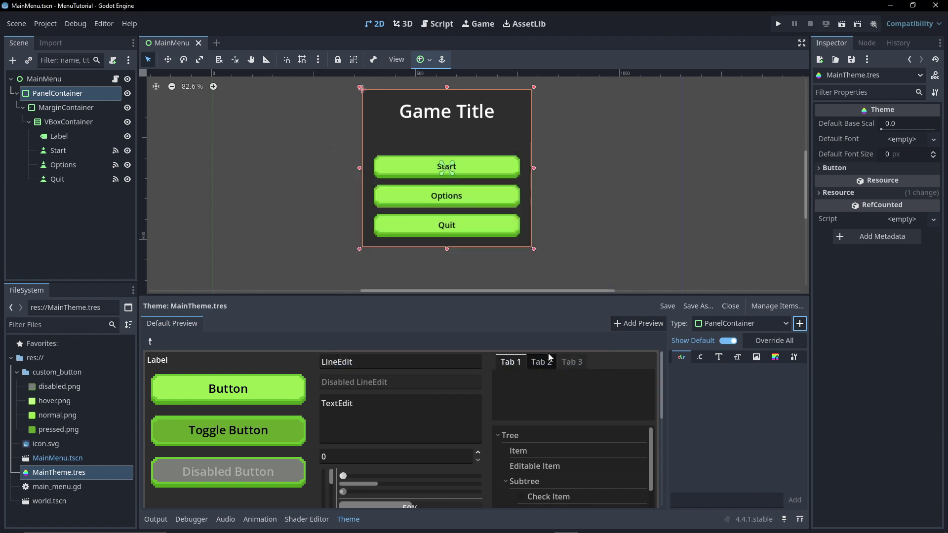
Override the PanelContainer type's panel style and create a new StyleBoxTexture for it.
left_click(775, 357)
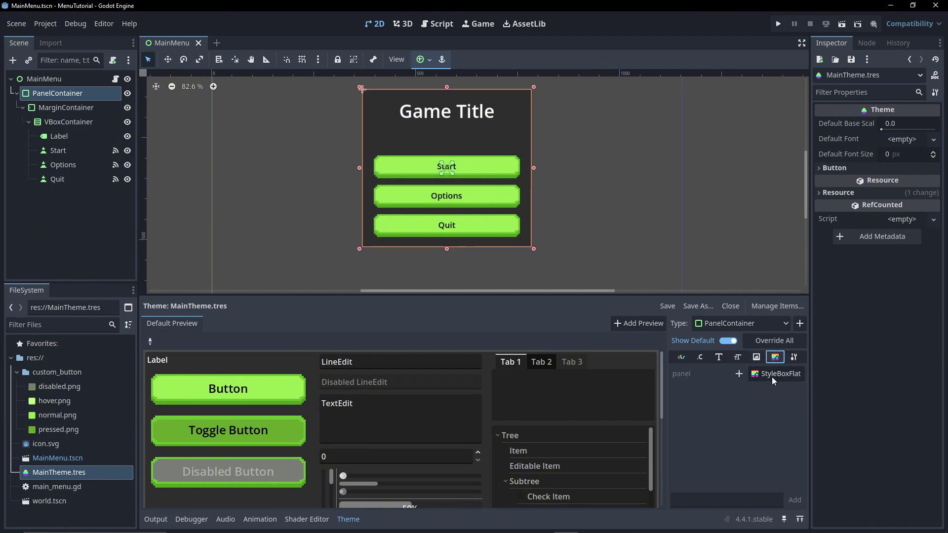
left_click(739, 374)
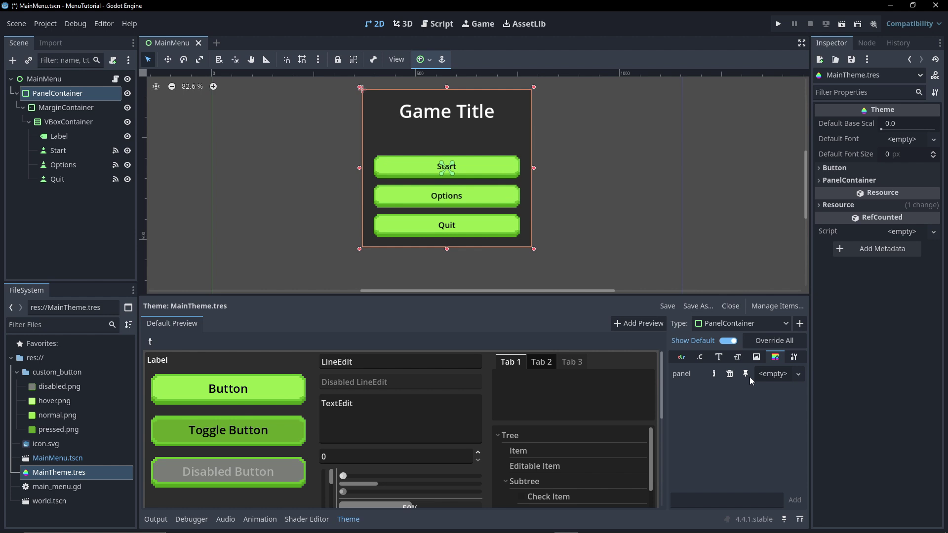
left_click(782, 379)
left_click(764, 402)
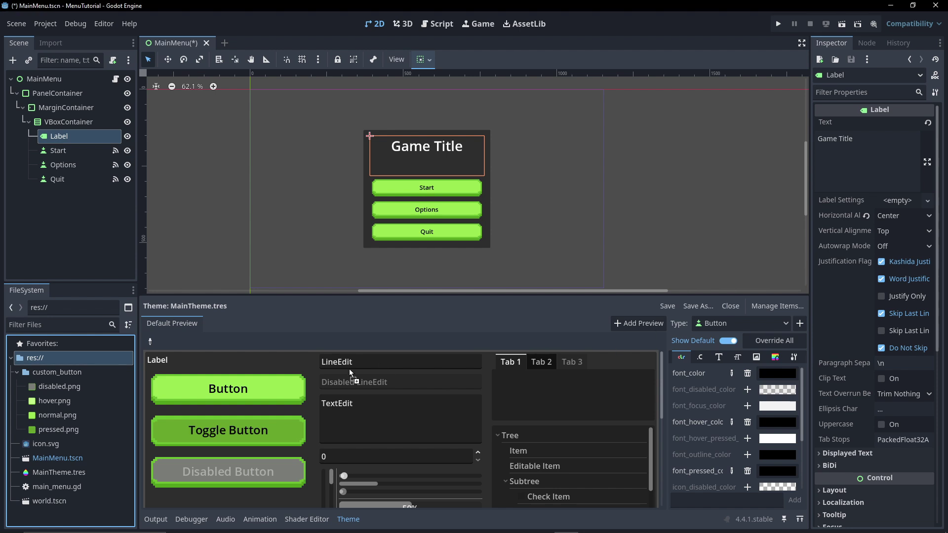
Import panelcontainer.png into the project's res:// root folder and select it there.
left_click_drag(349, 368, 63, 517)
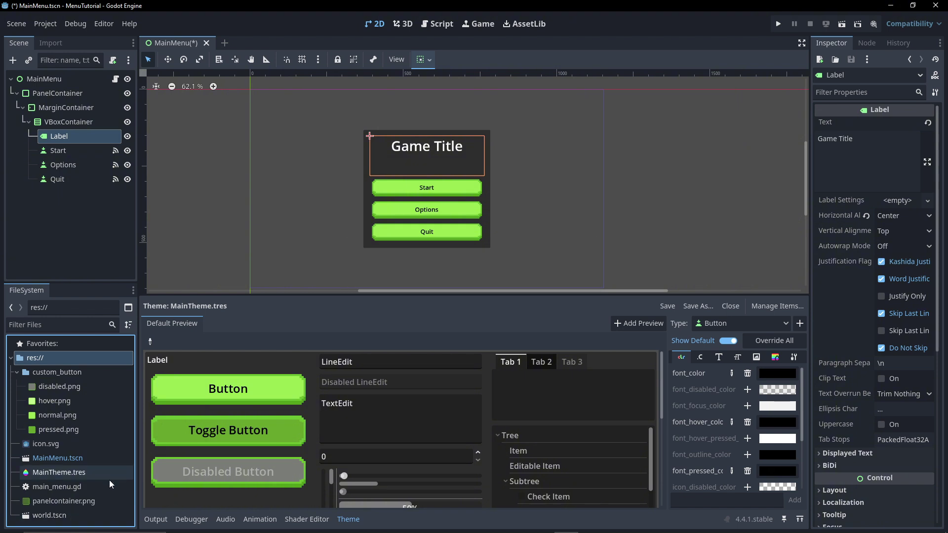
left_click(71, 502)
mouse_move(65, 502)
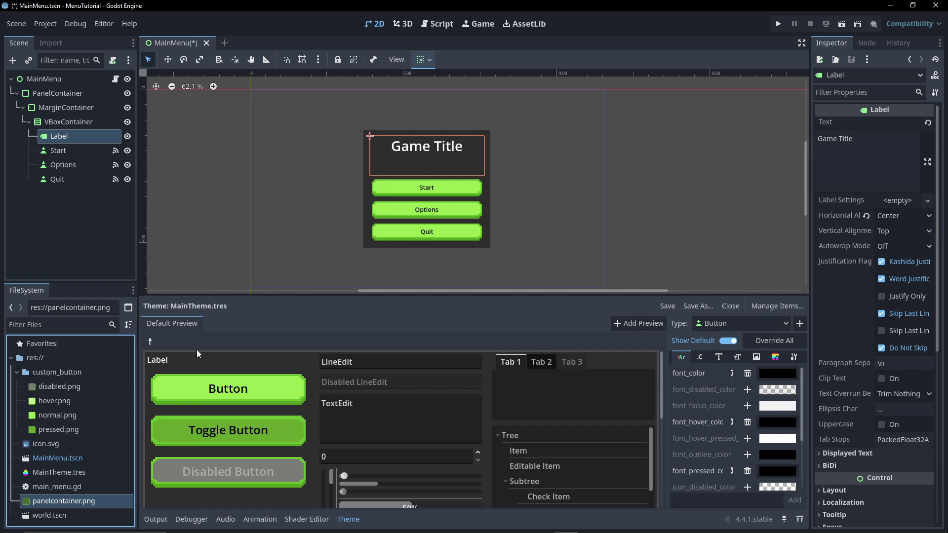
Override the PanelContainer type's panel style with a new StyleBoxTexture that uses panelcontainer.png as its texture.
left_click(718, 324)
left_click(754, 352)
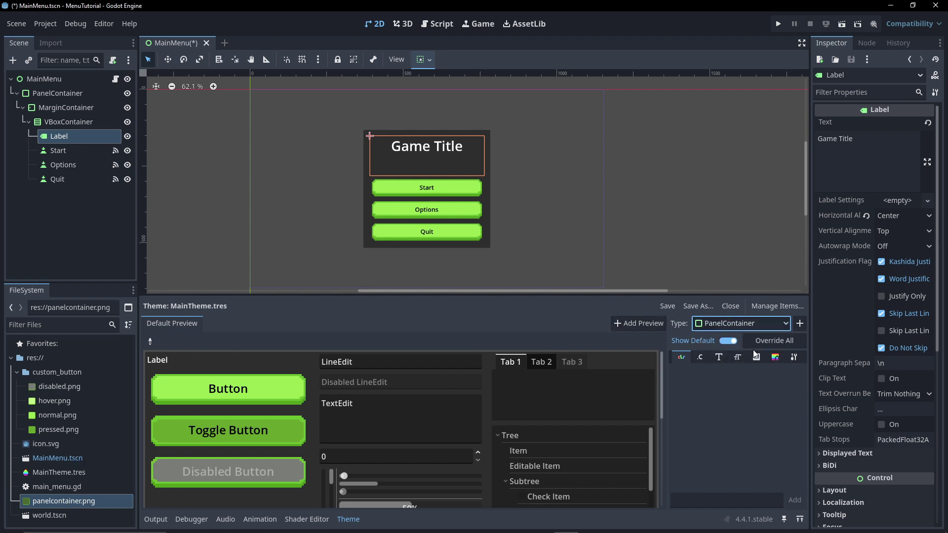
left_click(775, 357)
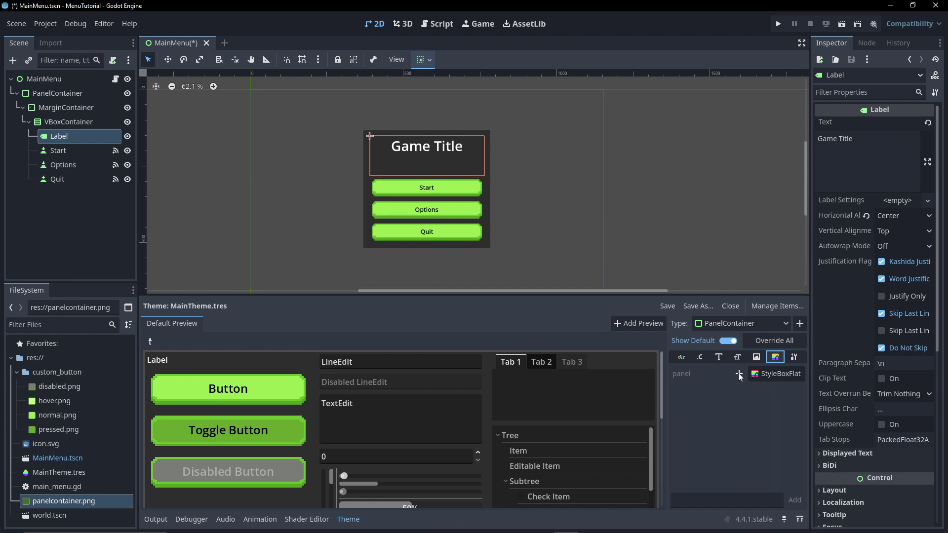
left_click(738, 374)
left_click(771, 374)
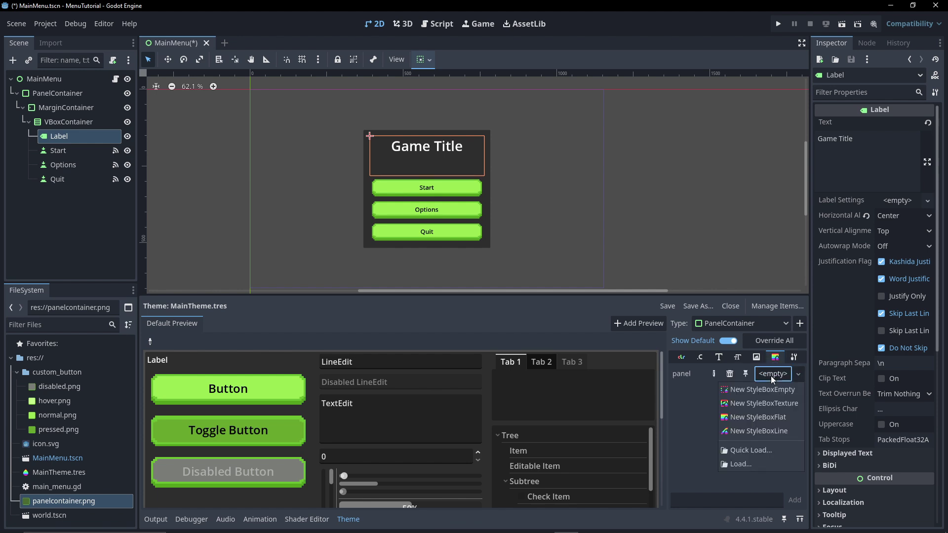
left_click(755, 405)
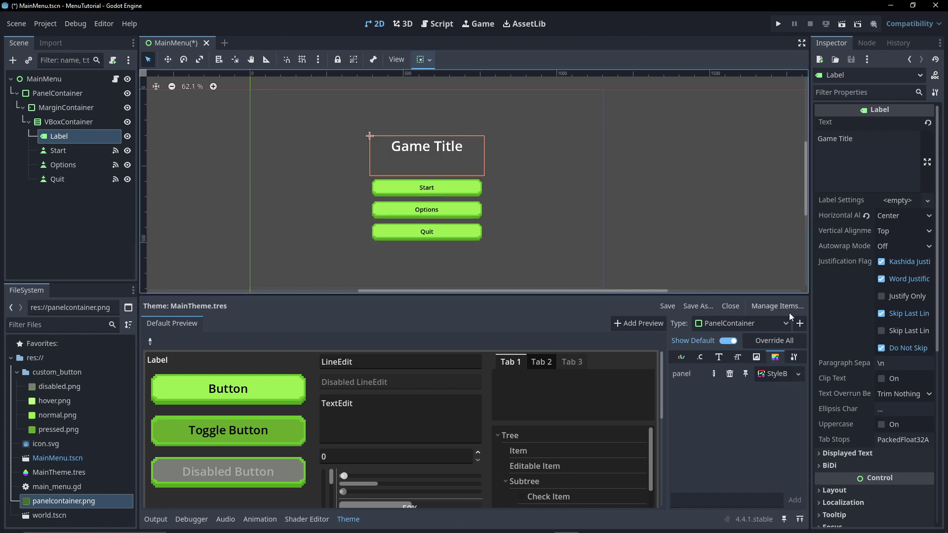
left_click(776, 373)
left_click_drag(92, 499, 885, 200)
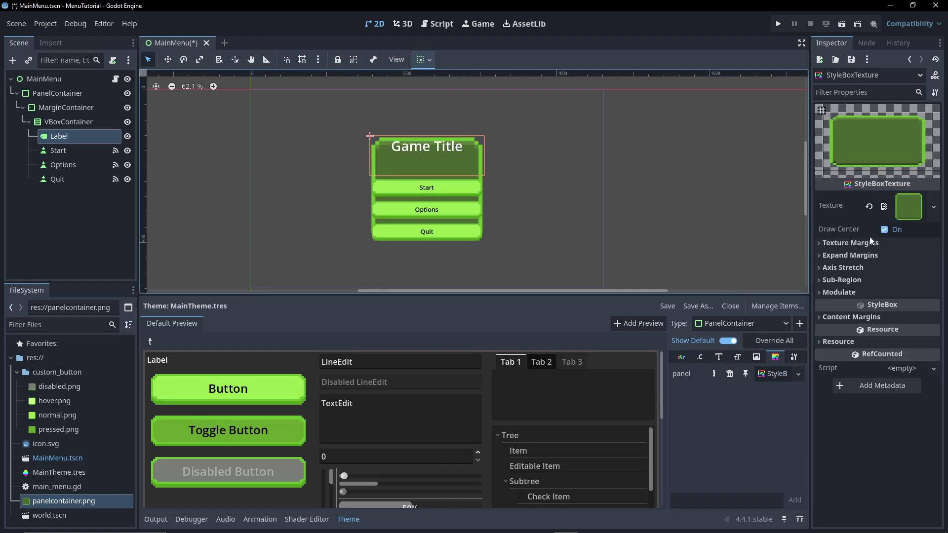
Set the panel StyleBoxTexture's left, top, right and bottom texture margins to 20 px each.
left_click(850, 242)
left_click(902, 258)
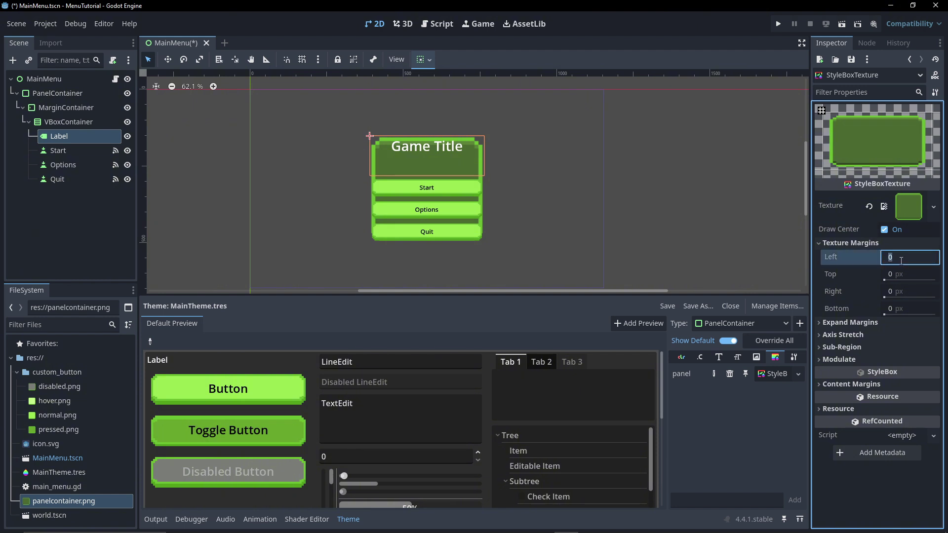
type("20")
left_click(900, 274)
type("20")
left_click(902, 291)
type("20")
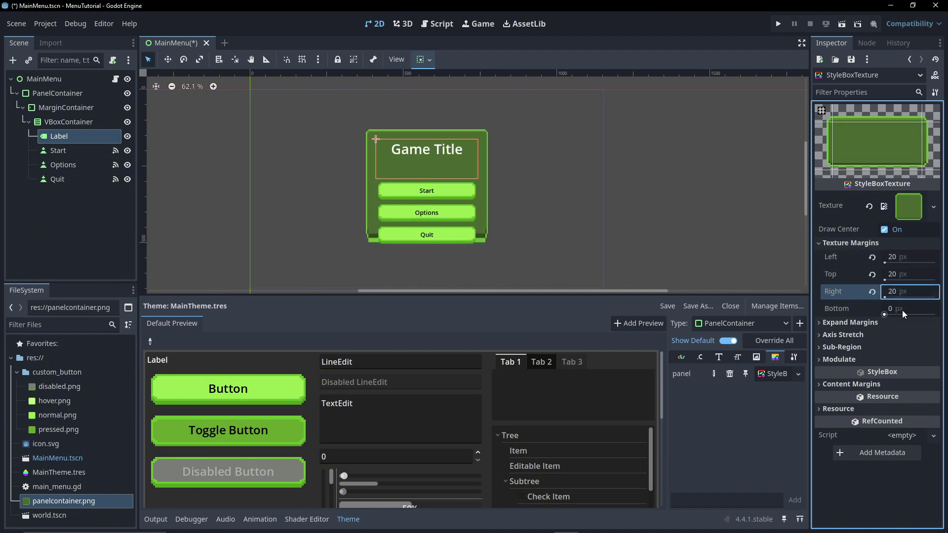
left_click(901, 308)
type("20")
key("Return")
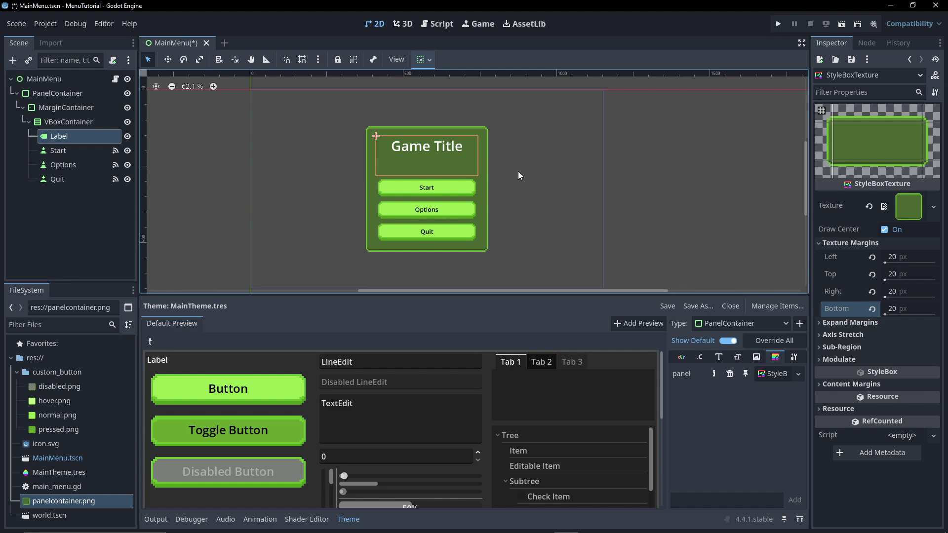
Pick the Label type from the theme preview and override its font_color with green, hex 0bff00, raising the red component slightly.
left_click(150, 342)
left_click(158, 360)
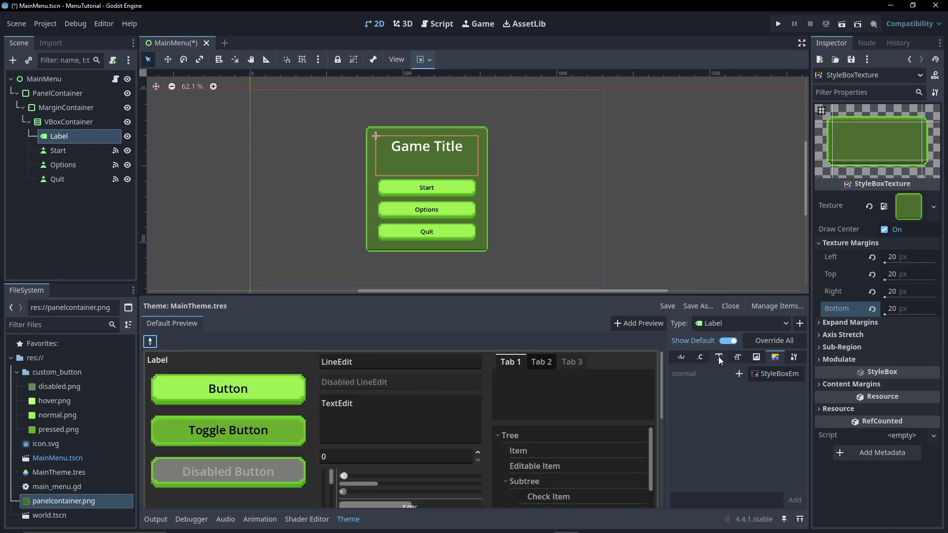
left_click(700, 357)
left_click(687, 358)
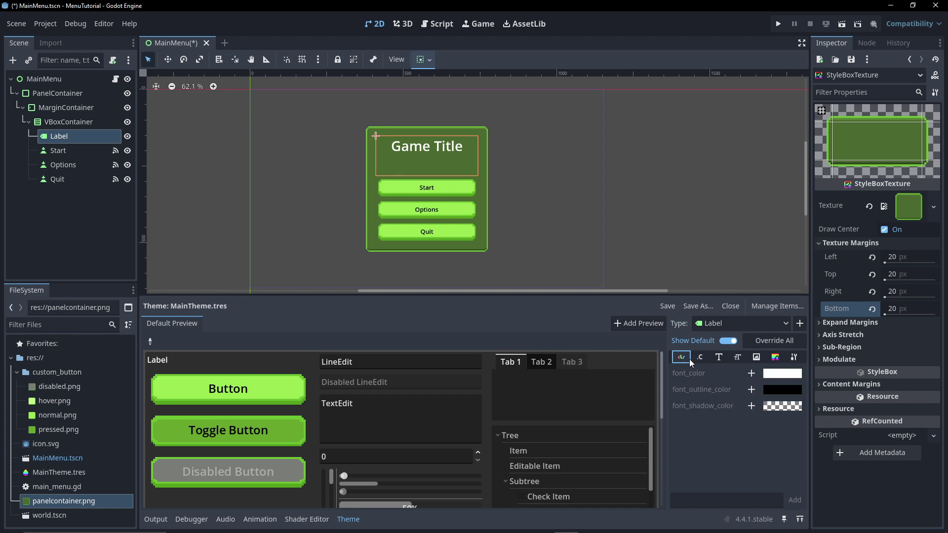
left_click(752, 373)
left_click(777, 379)
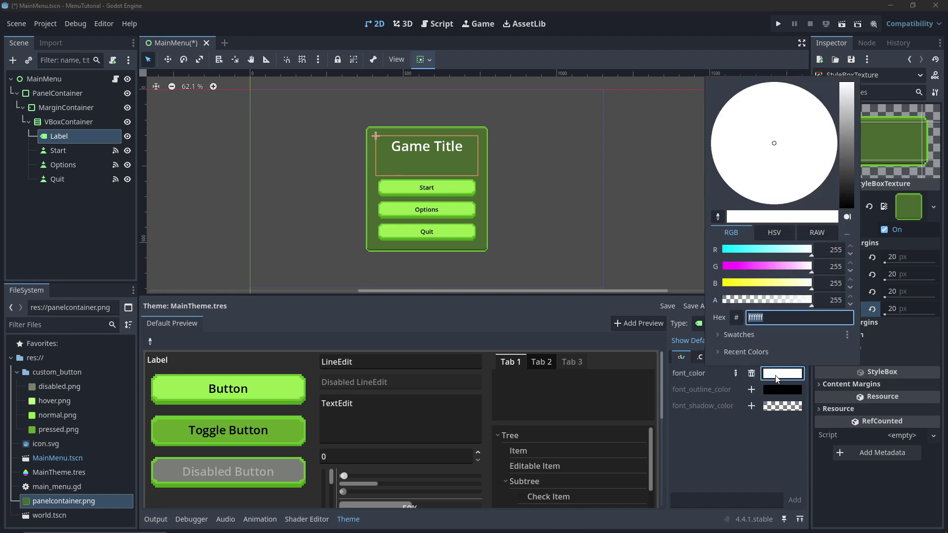
type("0bff00")
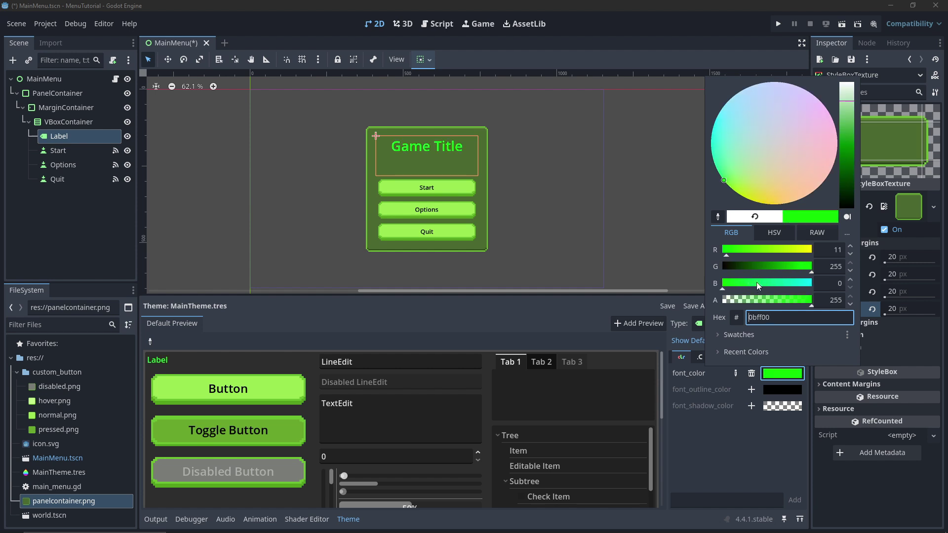
left_click(746, 252)
left_click(561, 241)
left_click(561, 241)
scroll(588, 203, "up", 1)
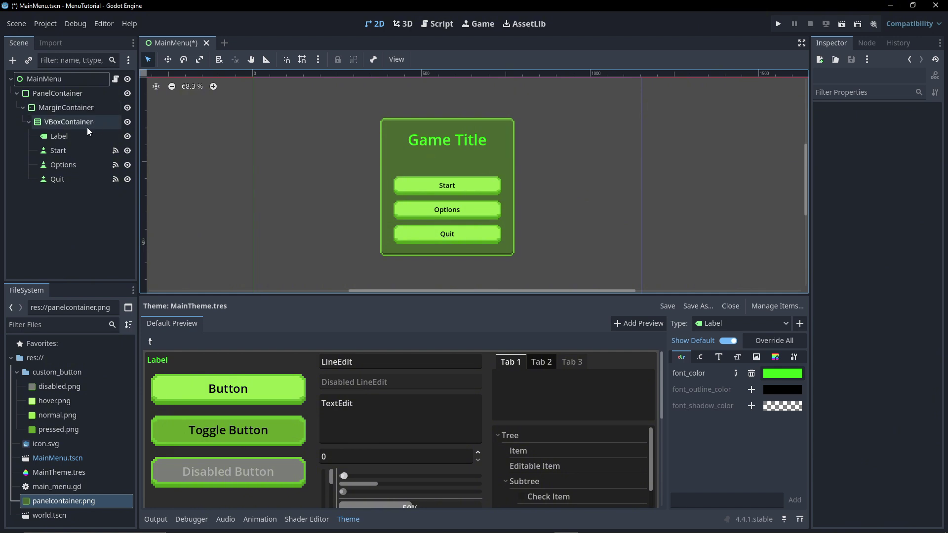
Examine the Label node's theme overrides for colors, fonts and font sizes, and run the project.
left_click(76, 134)
scroll(883, 206, "down", 6)
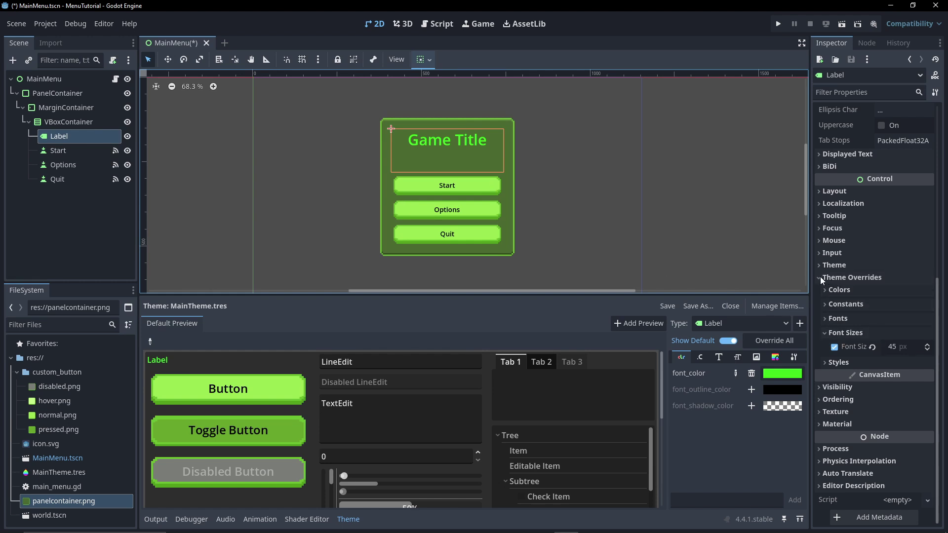
scroll(827, 366, "up", 1)
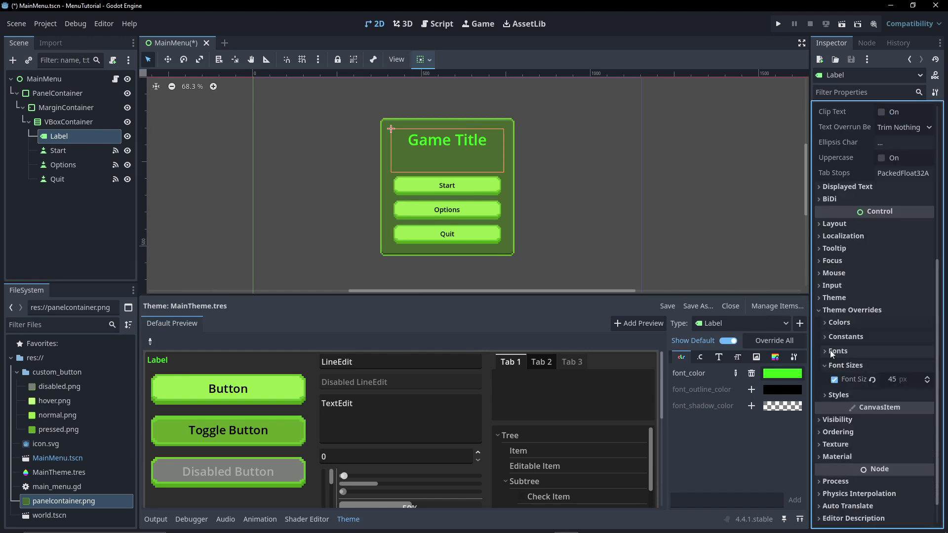
left_click(838, 322)
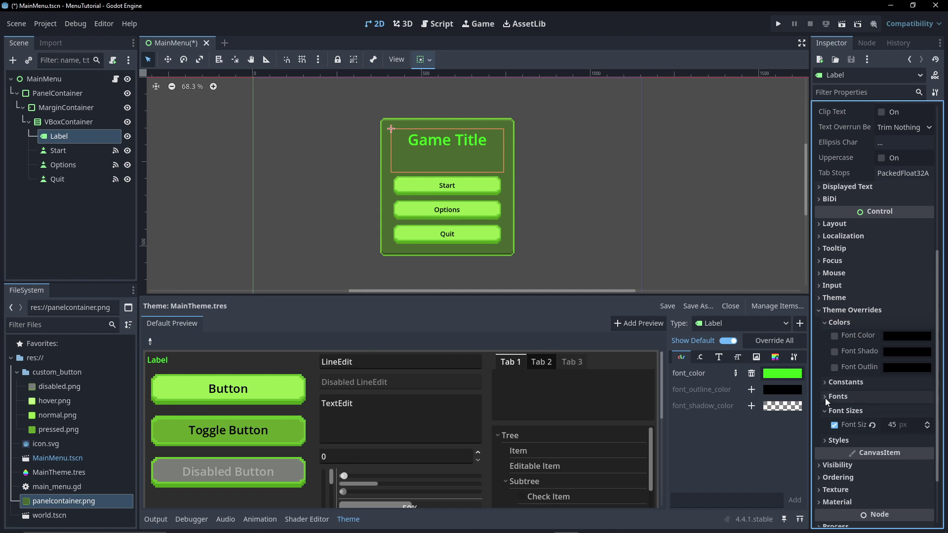
left_click(834, 396)
key("F5")
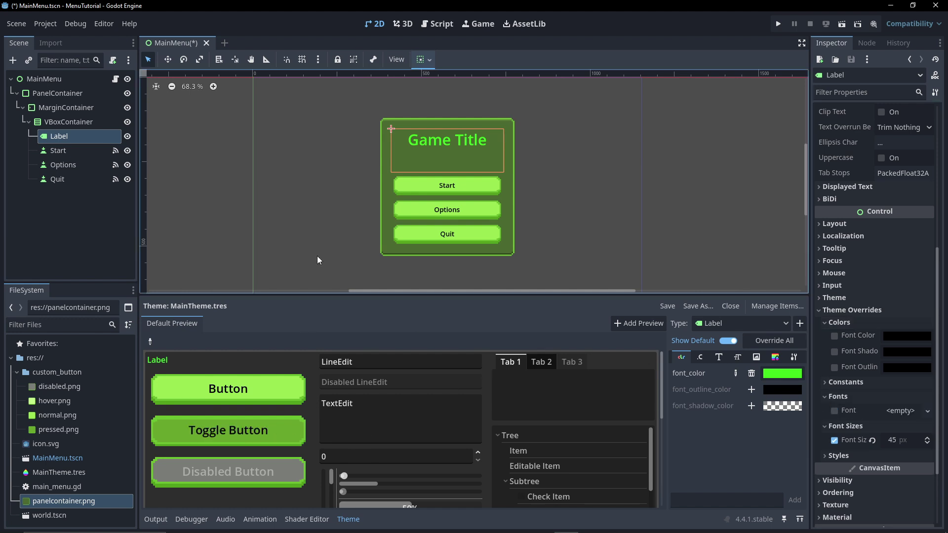